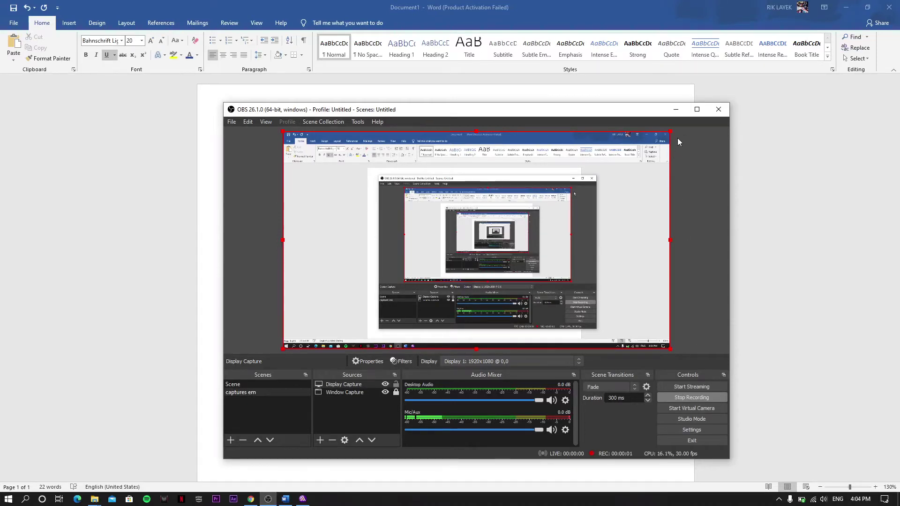
# Minimize the OBS window to reveal the Word cover page for 'Exp- Design of Waveguide using HFSS'
pyautogui.click(675, 110)
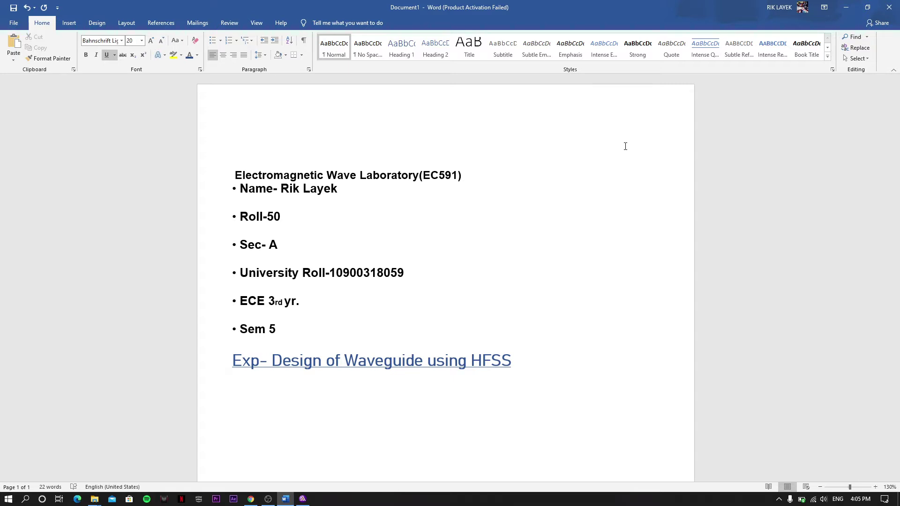
# Insert a new driven-modal HFSS design and save the project as Rectangular_waveguide1
pyautogui.click(303, 498)
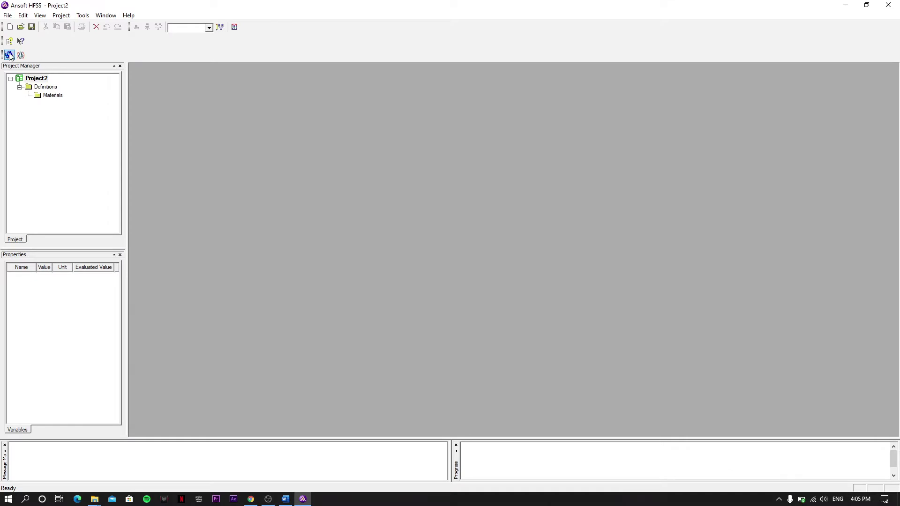
pyautogui.click(9, 55)
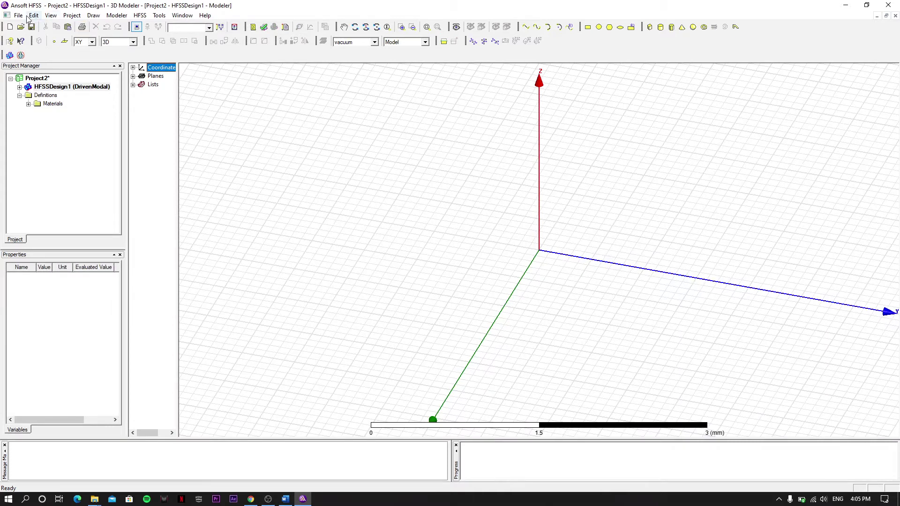
pyautogui.click(19, 16)
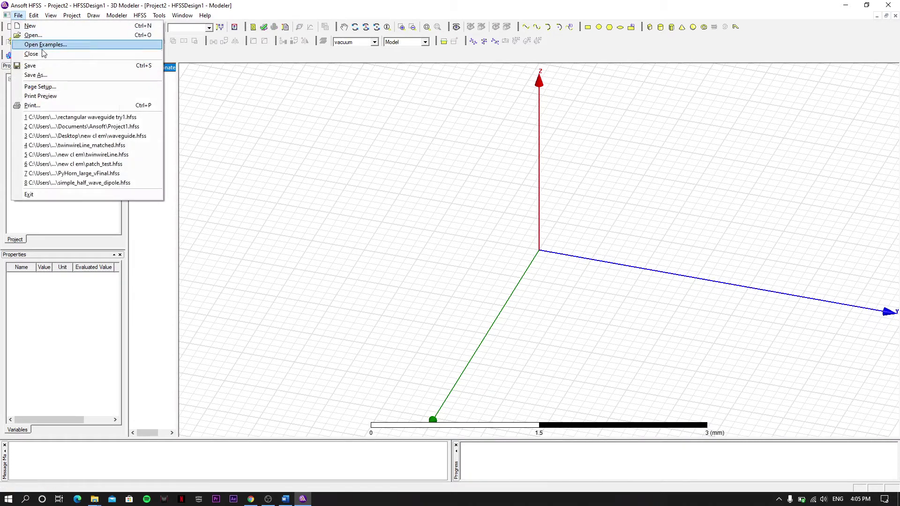
pyautogui.click(44, 66)
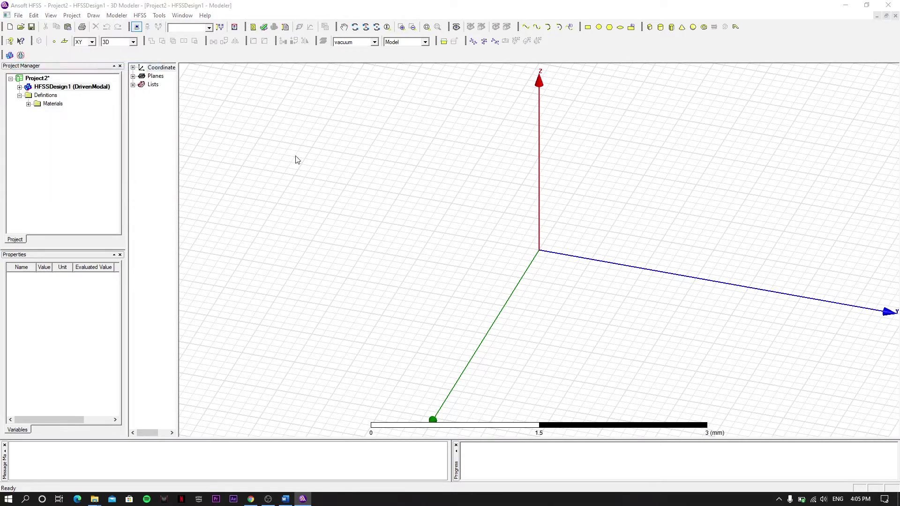
pyautogui.doubleClick(401, 315)
pyautogui.press('BackSpace')
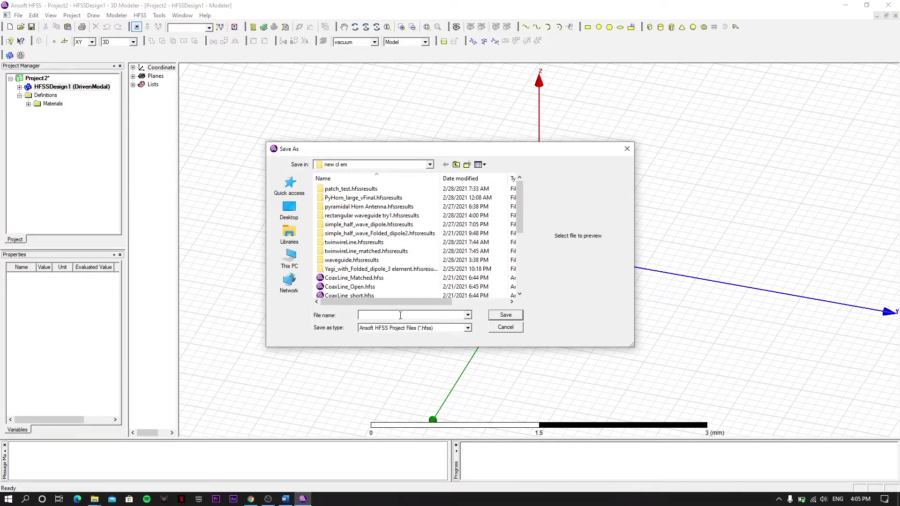
pyautogui.write('Rectangular')
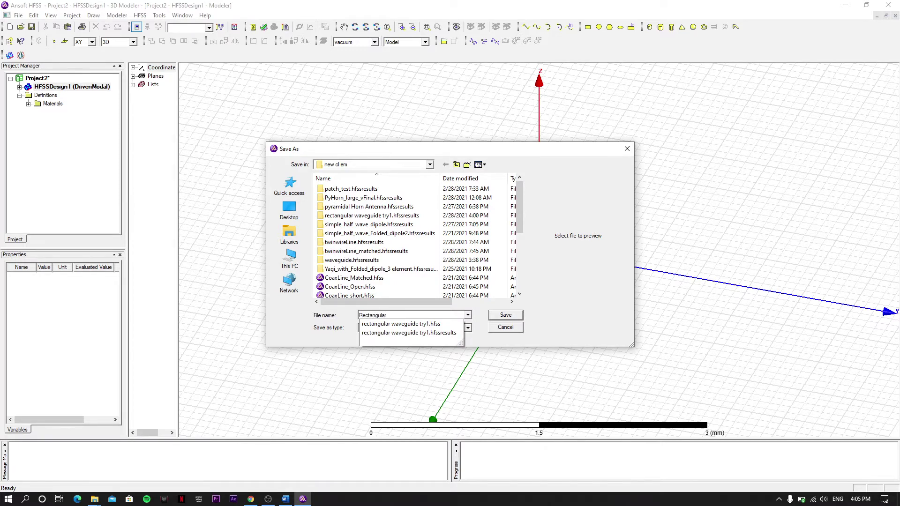
pyautogui.write('_waveguide1')
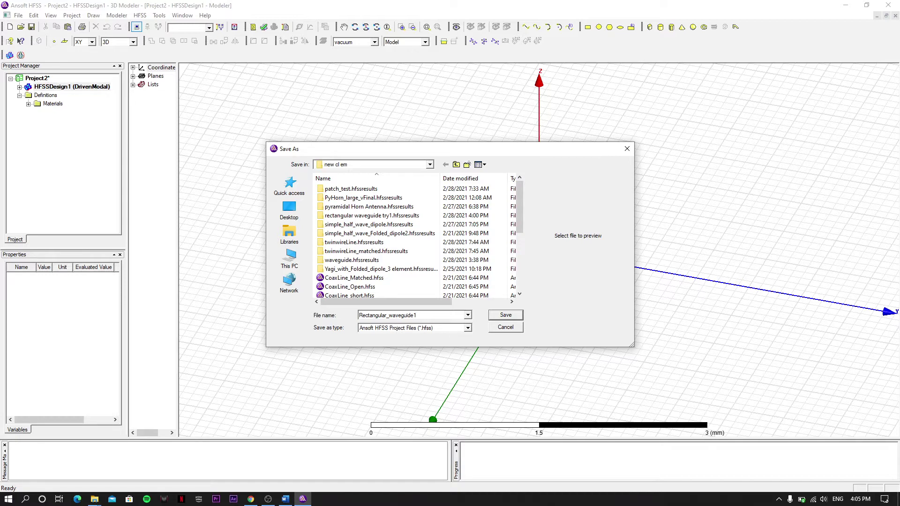
pyautogui.click(501, 316)
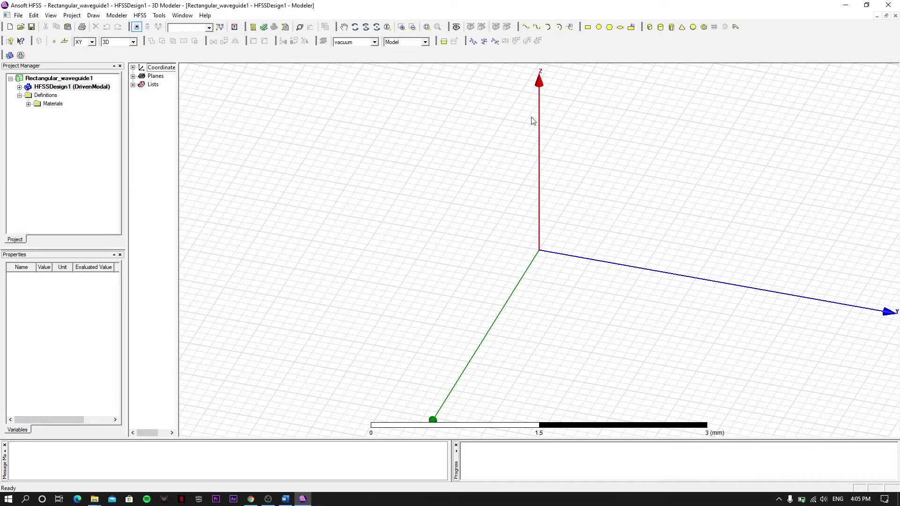
# Draw Box1 from the origin with a 0.5 × 0.7 mm base and 1.6 mm height
pyautogui.click(649, 27)
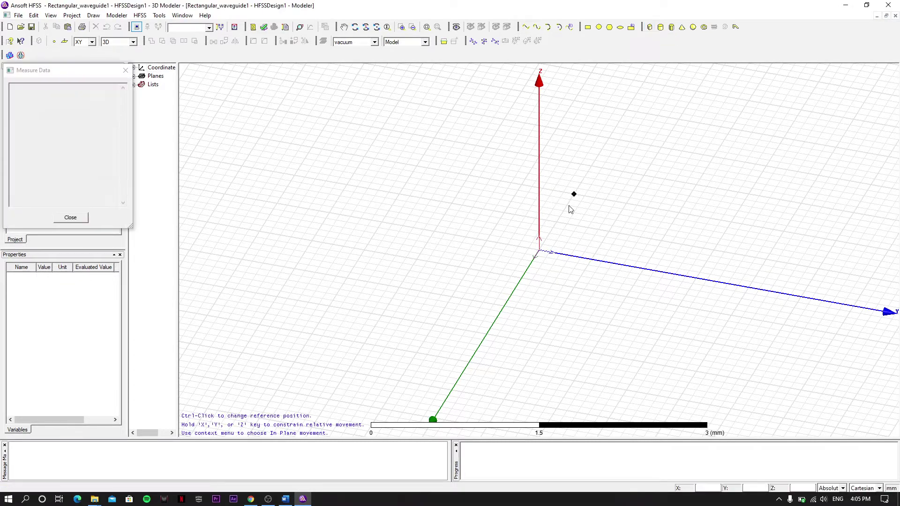
pyautogui.click(545, 250)
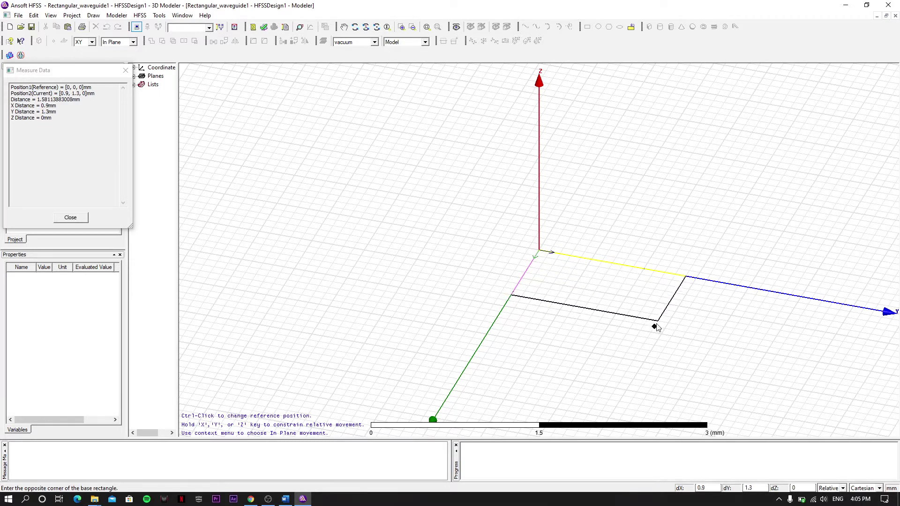
pyautogui.click(596, 291)
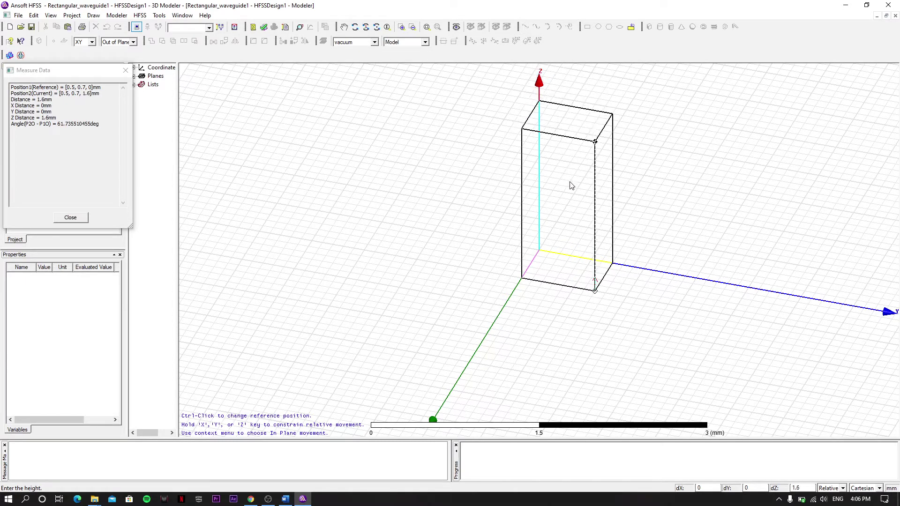
pyautogui.click(571, 185)
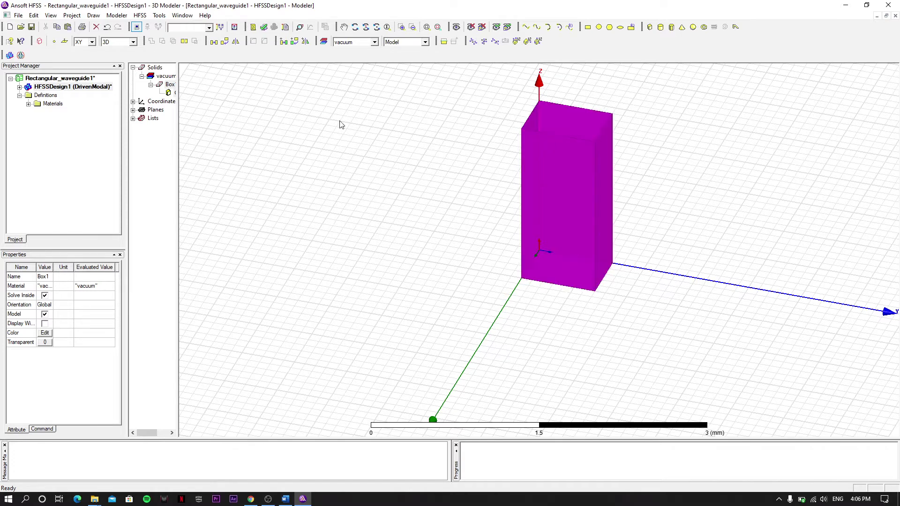
pyautogui.moveTo(177, 98); pyautogui.dragTo(223, 96)
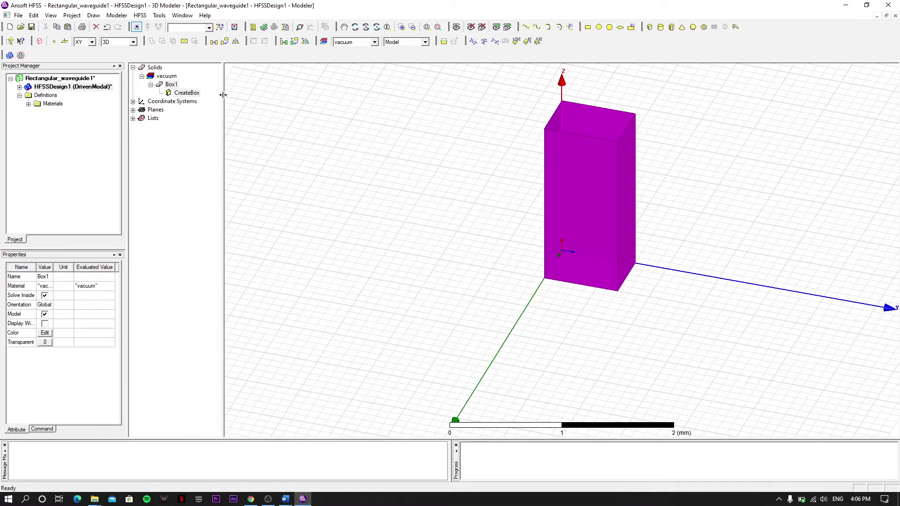
# Change Box1's material from vacuum to copper using the materials library
pyautogui.click(195, 96)
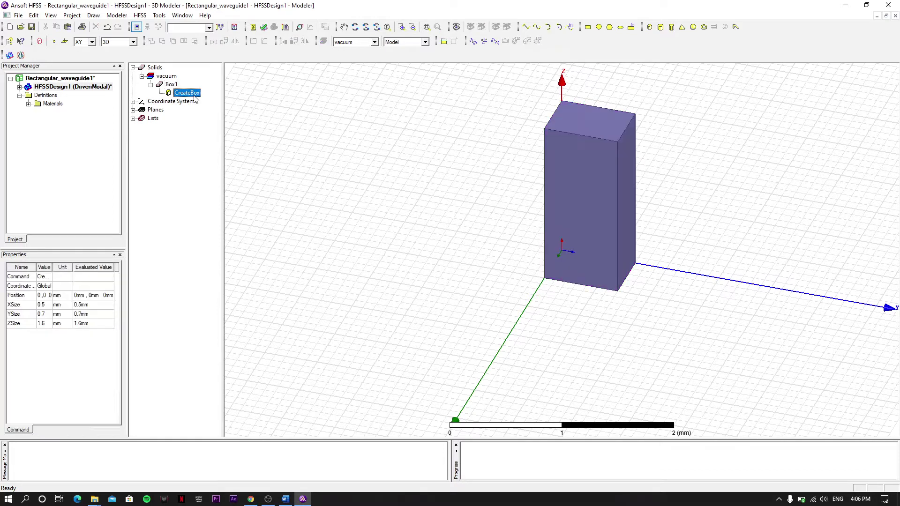
pyautogui.doubleClick(165, 77)
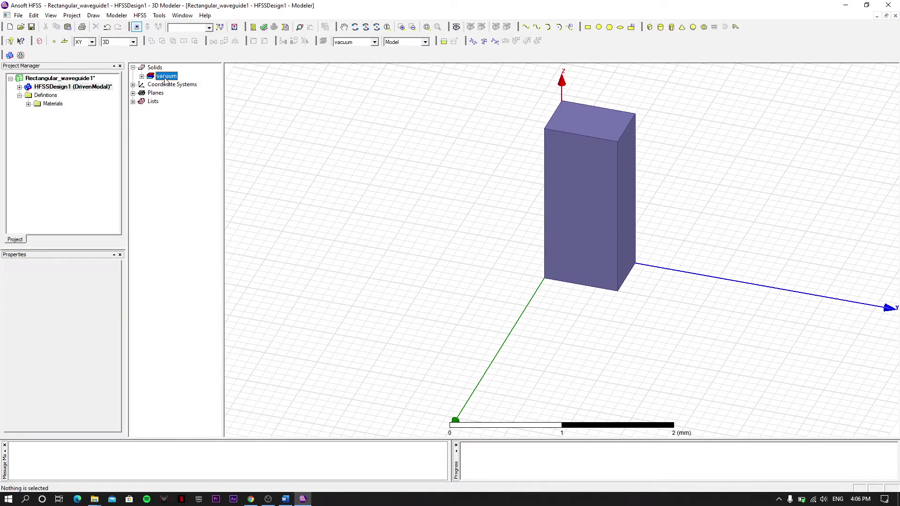
pyautogui.doubleClick(165, 77)
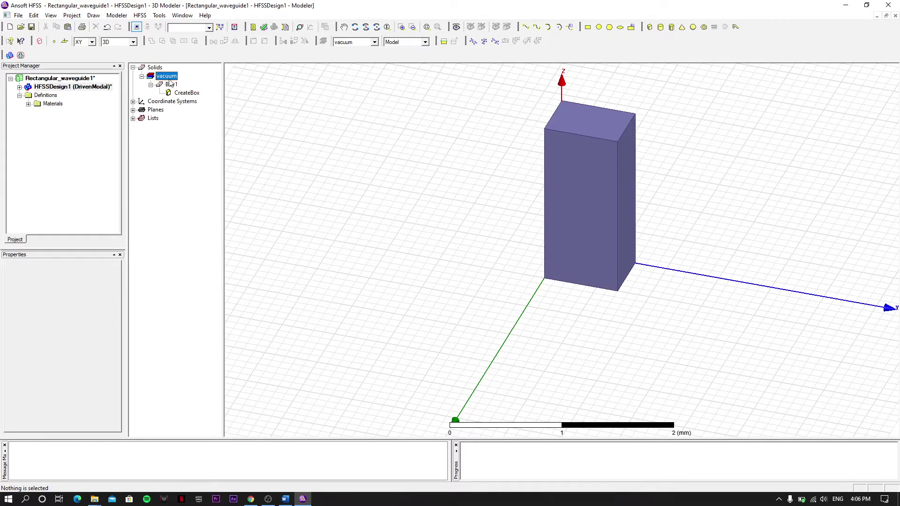
pyautogui.doubleClick(171, 85)
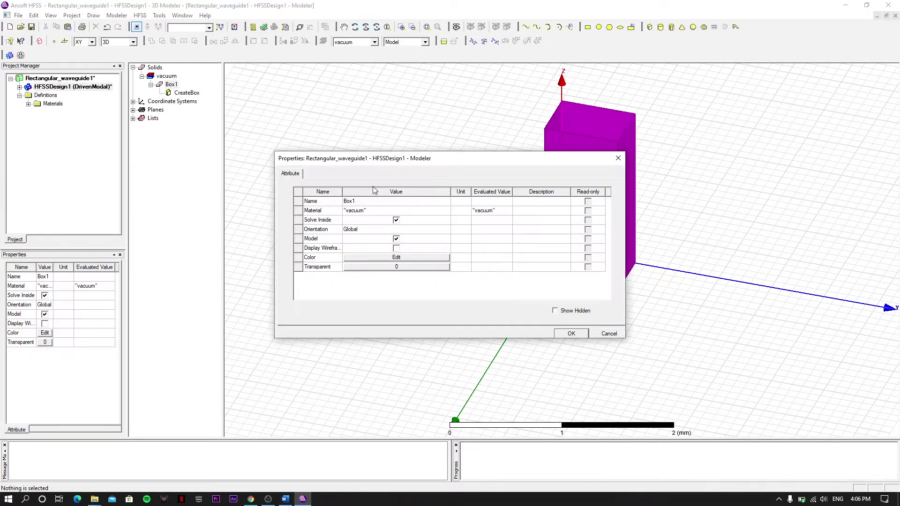
pyautogui.doubleClick(374, 211)
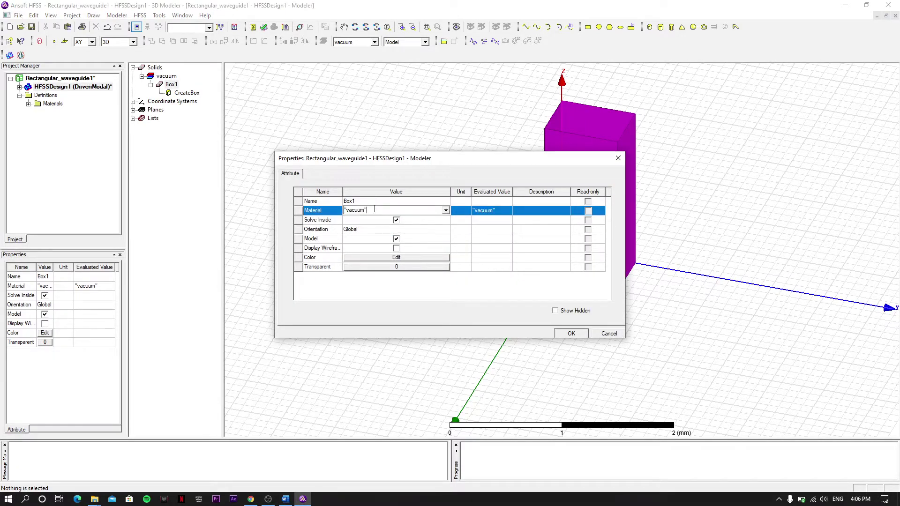
pyautogui.click(446, 210)
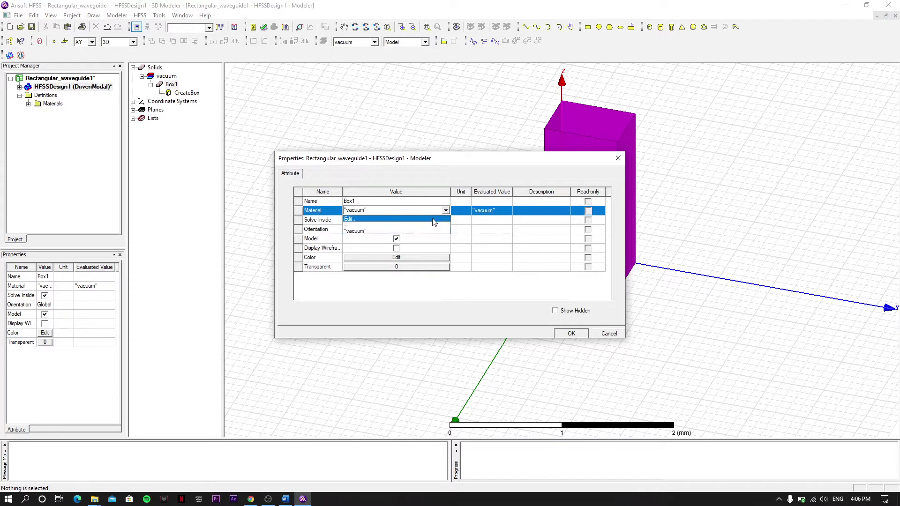
pyautogui.click(432, 219)
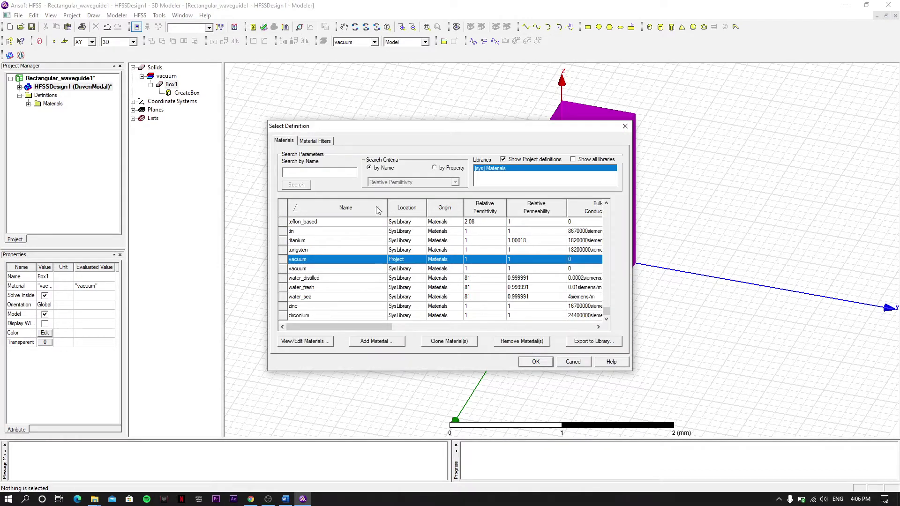
pyautogui.click(314, 171)
pyautogui.write('copper')
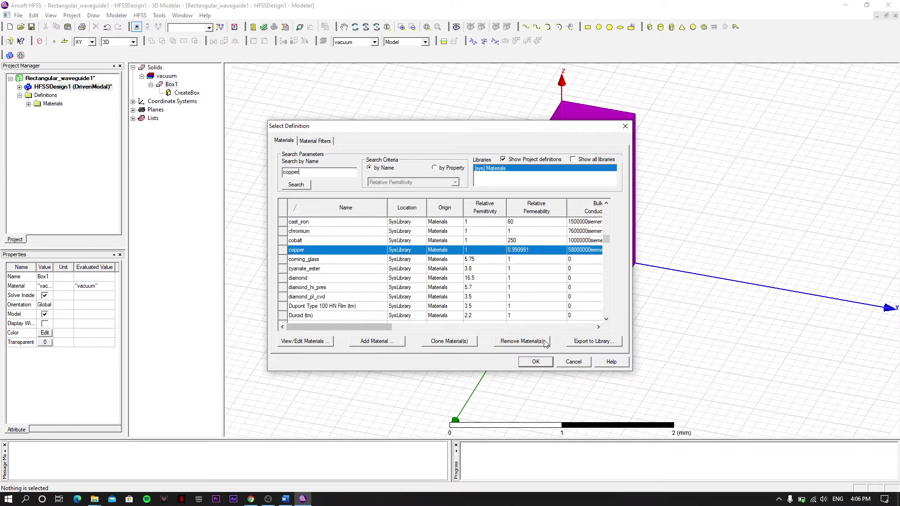
pyautogui.click(547, 363)
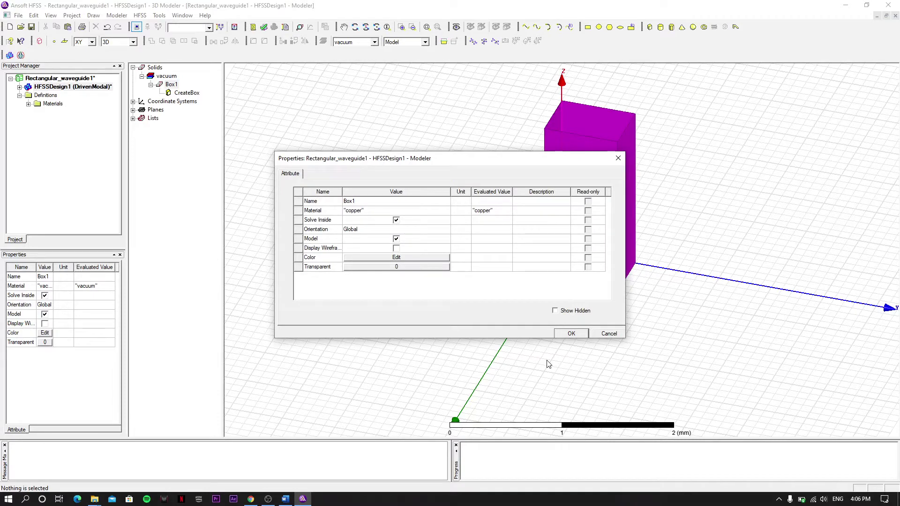
pyautogui.click(570, 334)
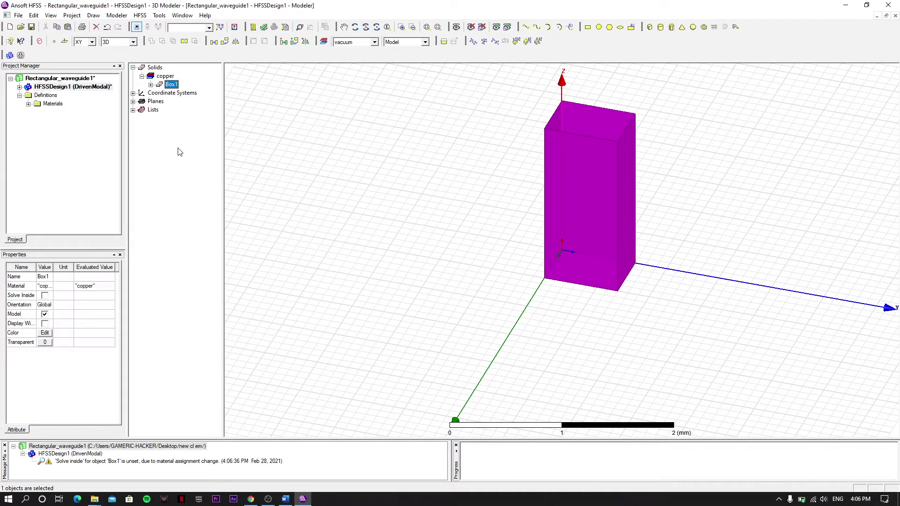
# Rename Box1 to 'waveguide'
pyautogui.doubleClick(169, 85)
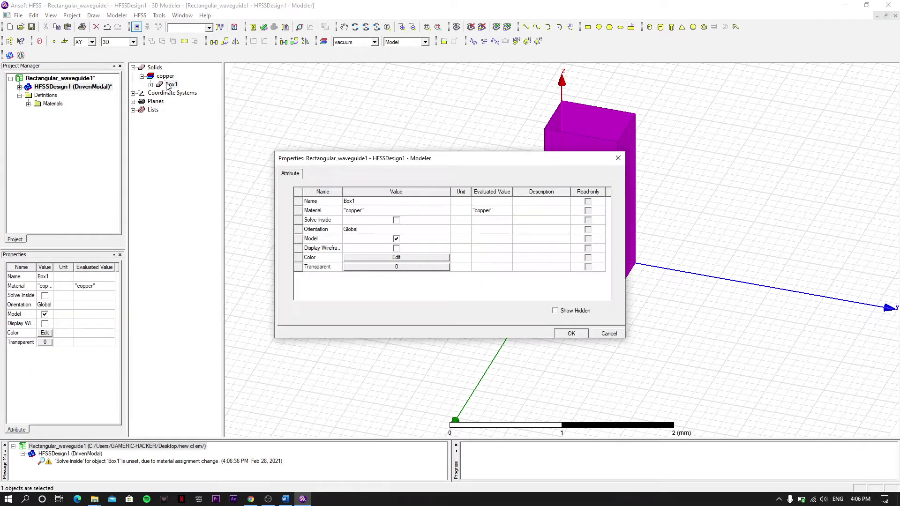
pyautogui.click(362, 201)
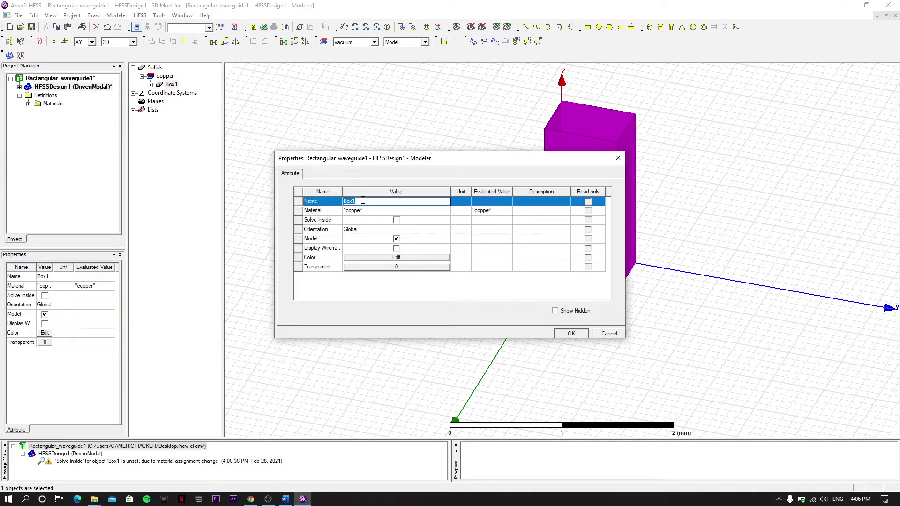
pyautogui.press('BackSpace')
pyautogui.write('waveguide')
pyautogui.click(570, 333)
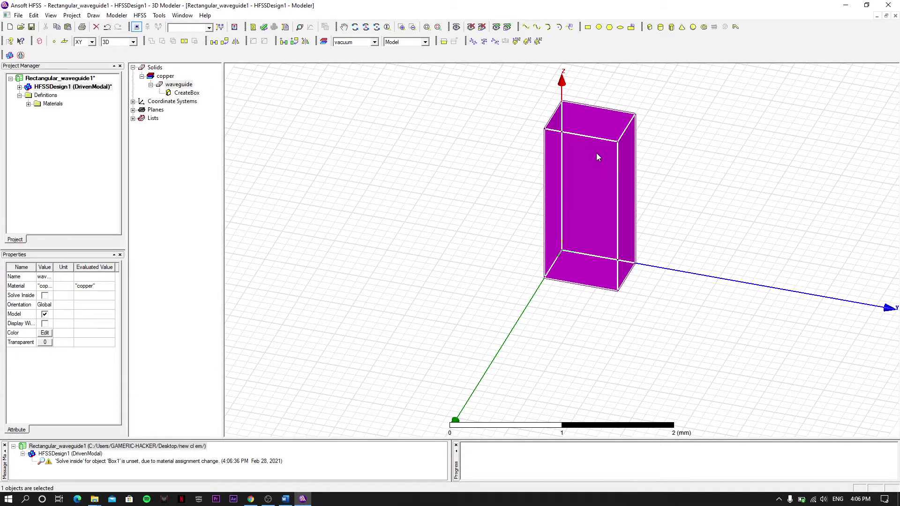
# Set the box XSize to variable a = 0.9in and YSize to variable b = 0.4in
pyautogui.doubleClick(190, 93)
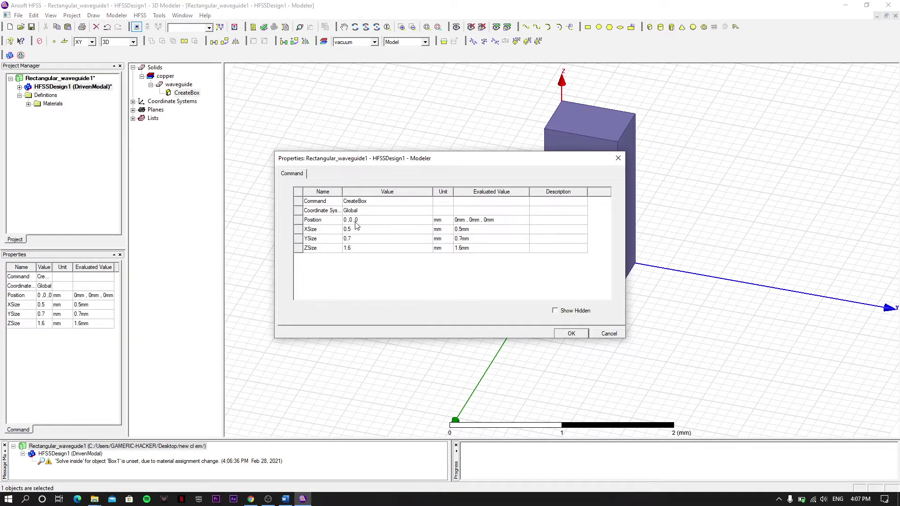
pyautogui.click(381, 215)
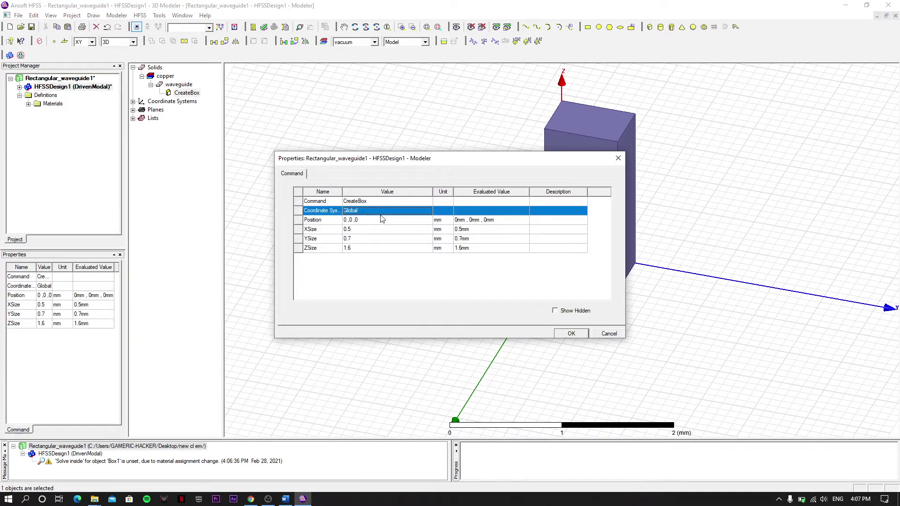
pyautogui.click(355, 220)
pyautogui.click(361, 239)
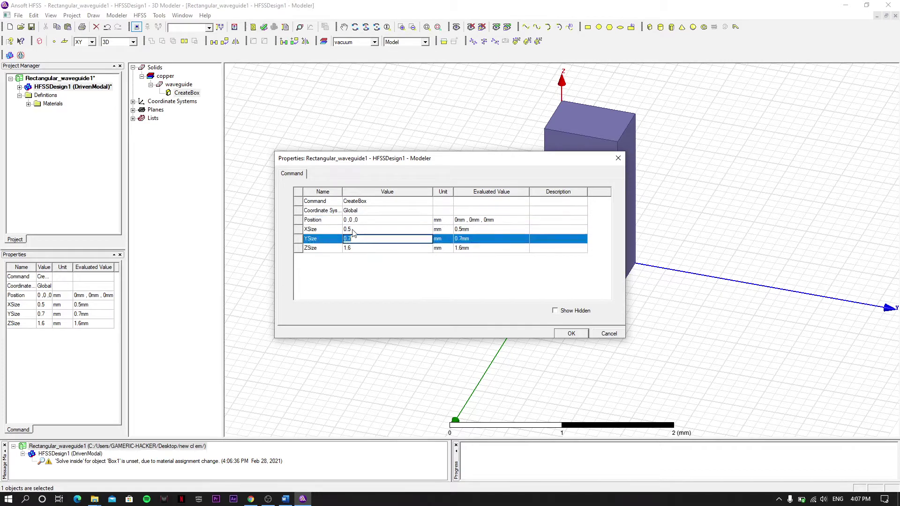
pyautogui.click(353, 230)
pyautogui.write('a')
pyautogui.press('Return')
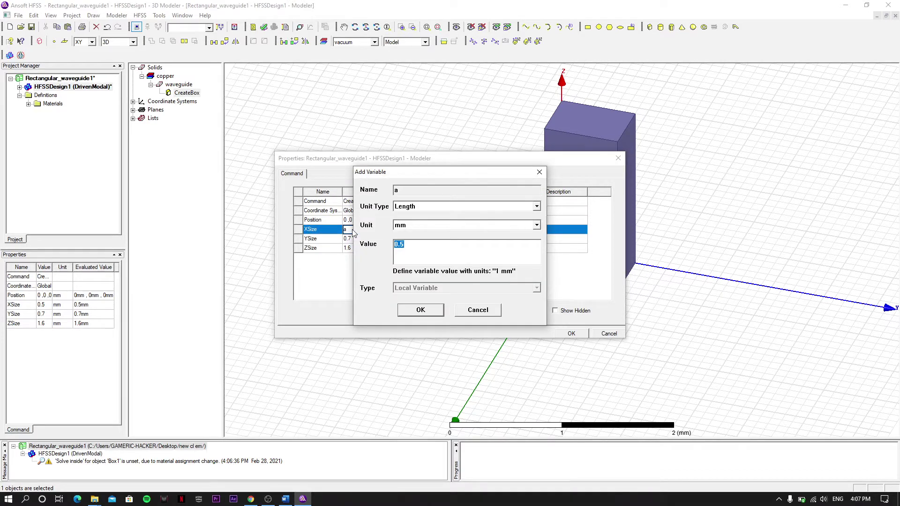
pyautogui.write('0.9in')
pyautogui.press('Return')
pyautogui.write('b')
pyautogui.press('Return')
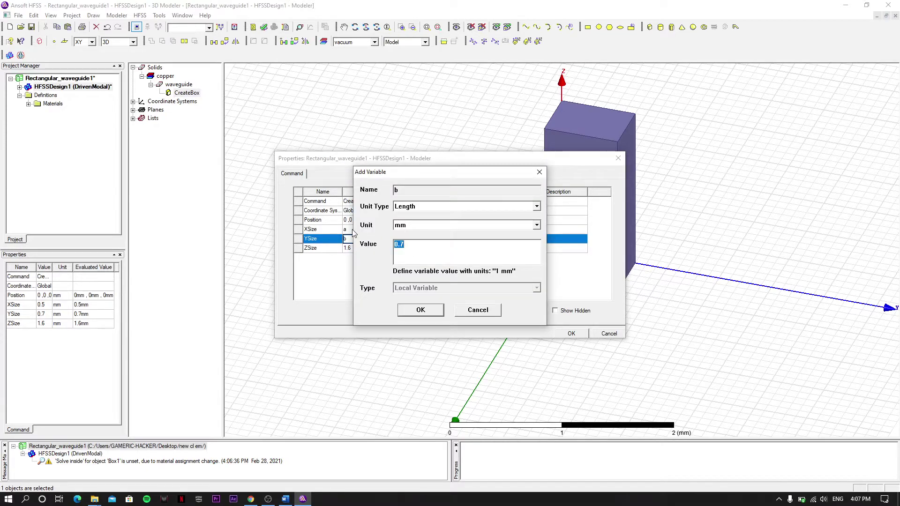
pyautogui.write('0.4in')
pyautogui.press('Return')
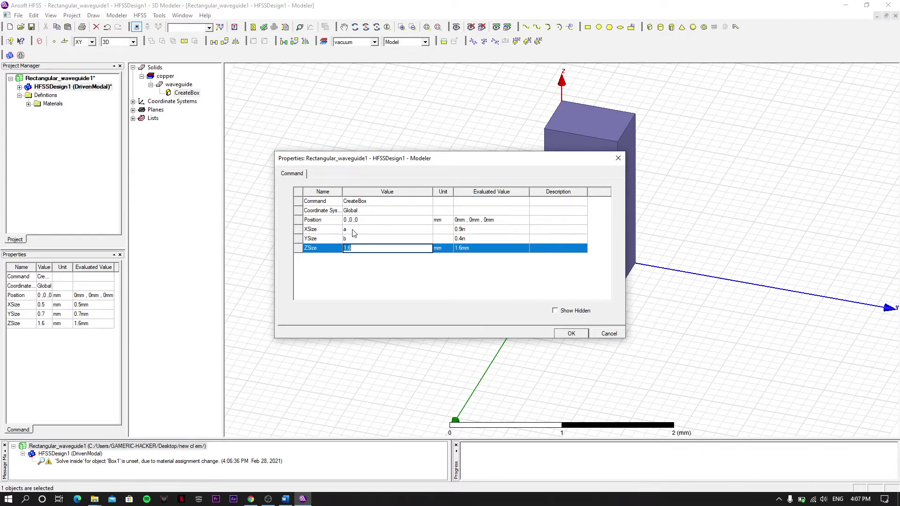
# Set ZSize to -l with length variable l = 20cm and apply the dimensions
pyautogui.press('BackSpace')
pyautogui.press('Return')
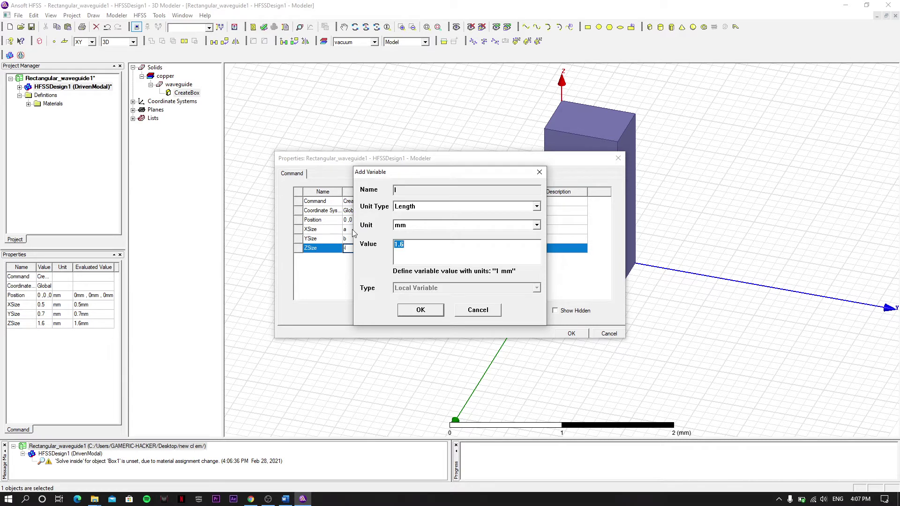
pyautogui.write('20cm')
pyautogui.press('Return')
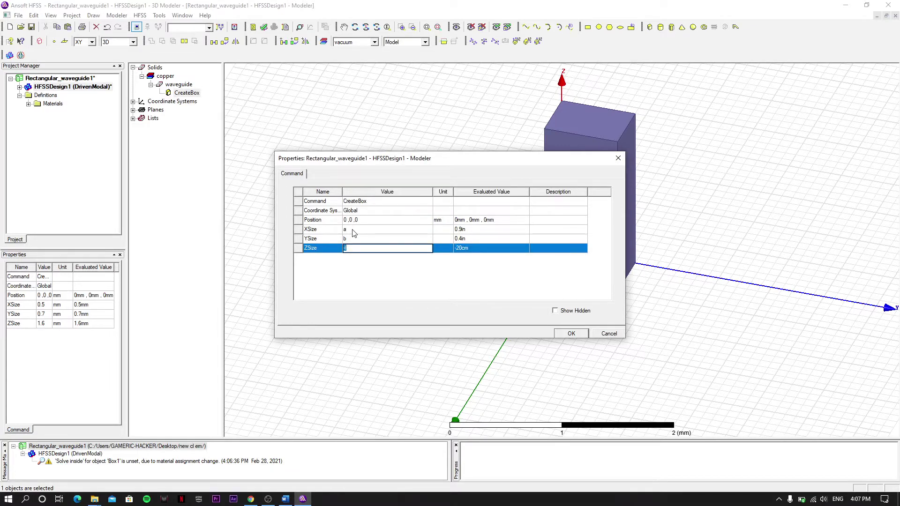
pyautogui.click(571, 334)
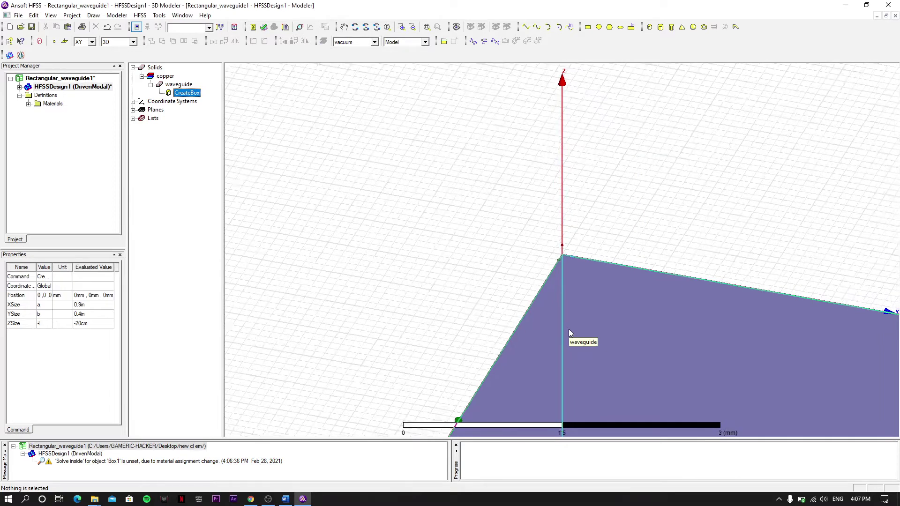
# Fit the 20 cm waveguide in view and copy the waveguide solid
pyautogui.click(424, 29)
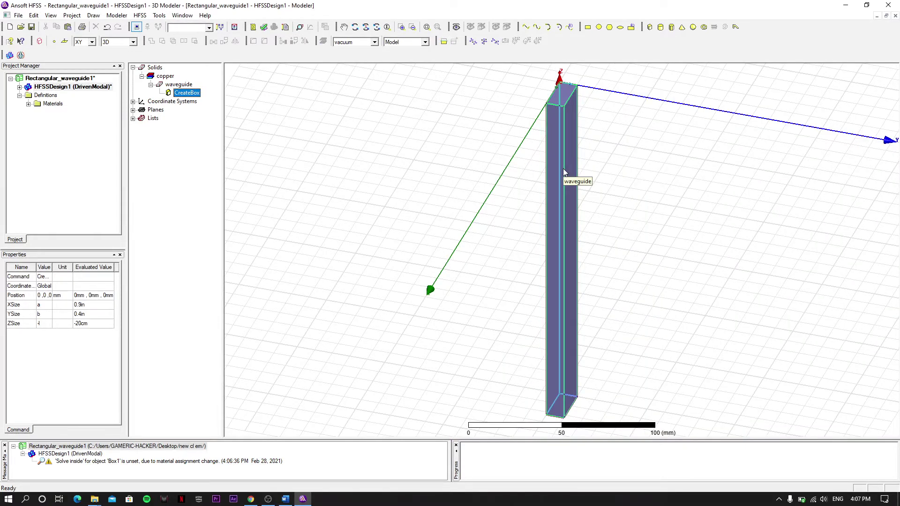
pyautogui.click(166, 87)
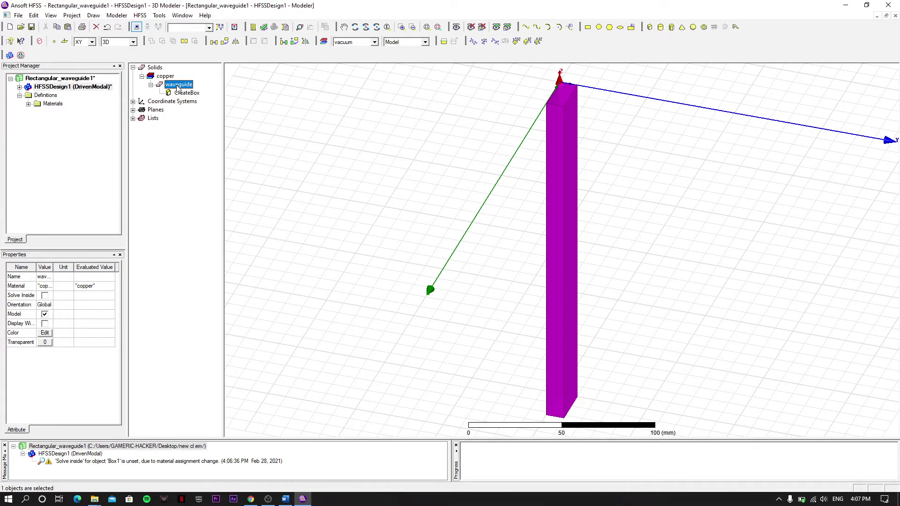
pyautogui.rightClick(178, 88)
pyautogui.moveTo(252, 113)
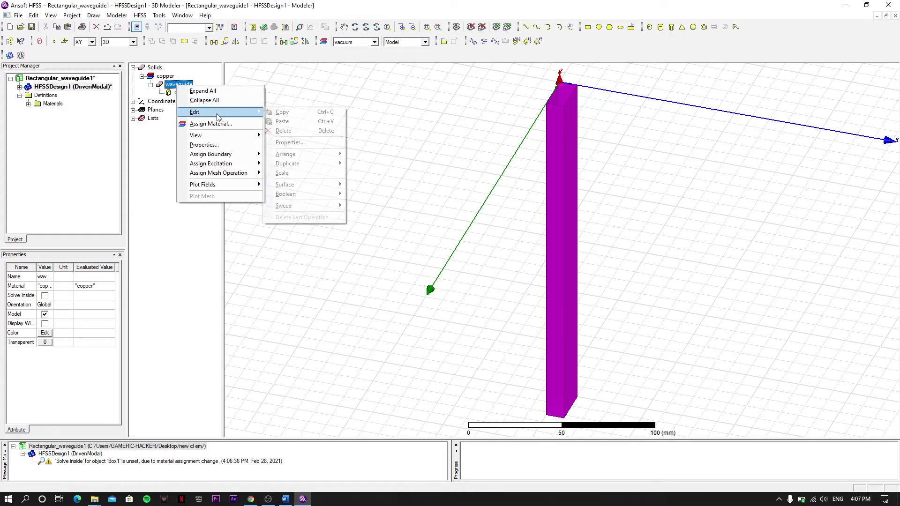
pyautogui.click(284, 113)
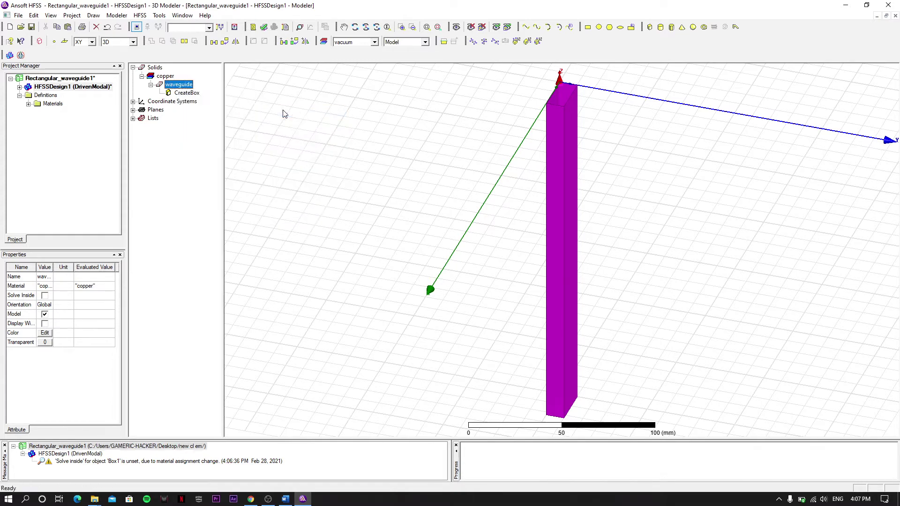
# Paste the copied solid as waveguide1 and bring up its CreateBox parameters
pyautogui.hotkey('ctrl', 'v')
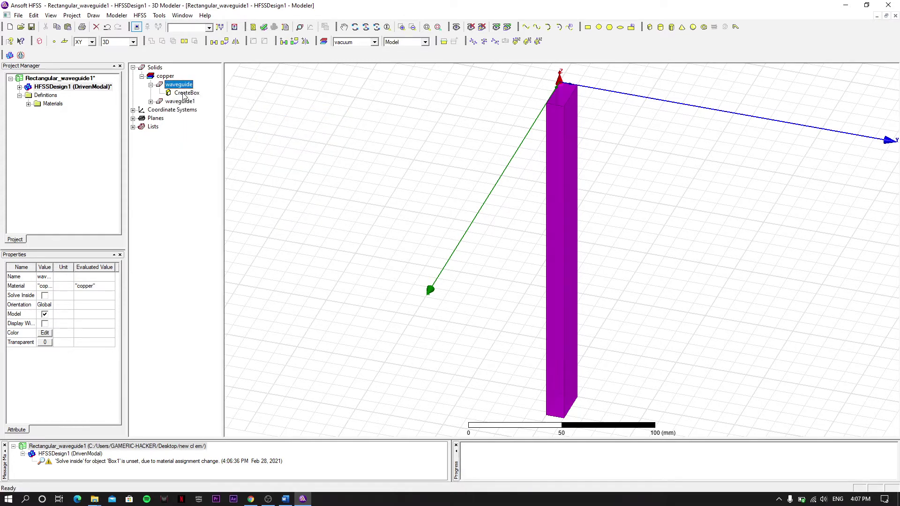
pyautogui.click(182, 102)
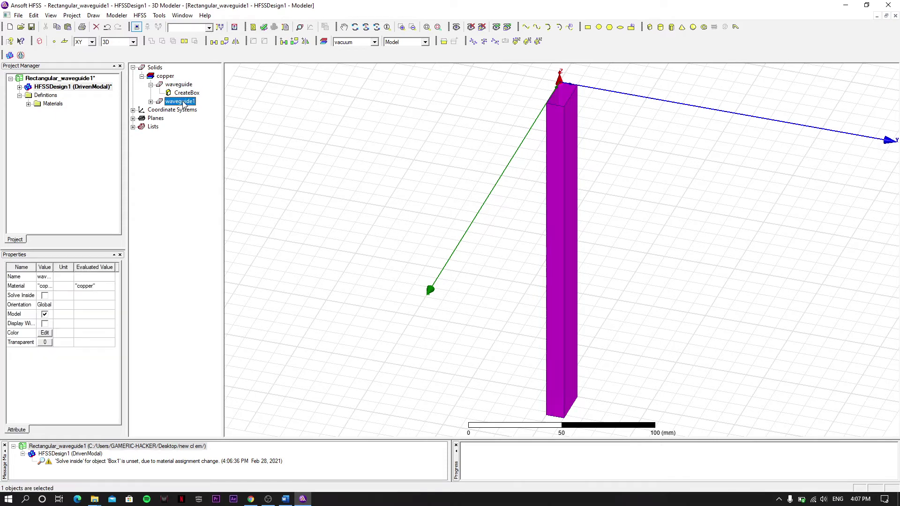
pyautogui.click(151, 101)
pyautogui.click(187, 110)
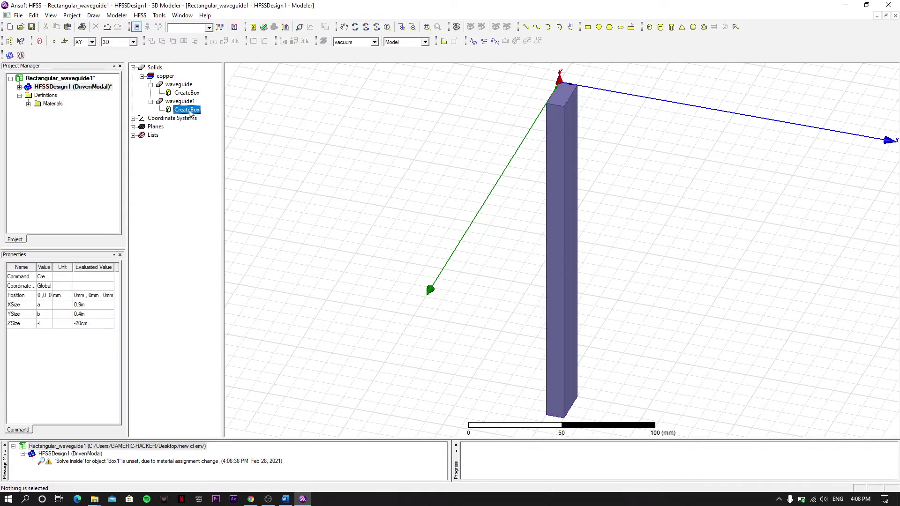
pyautogui.doubleClick(190, 113)
# Offset waveguide1 to -t,-t,0 with t = 1mm and size it a+2*t by b+2*t
pyautogui.click(360, 222)
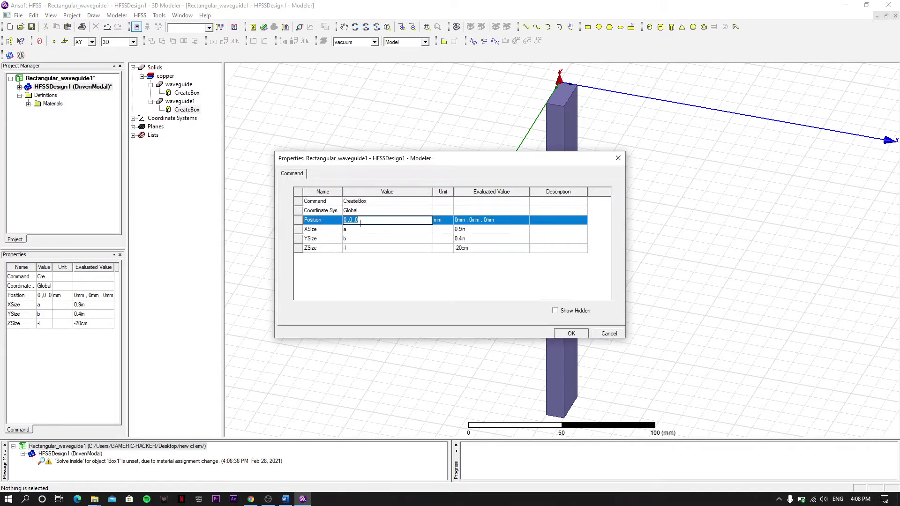
pyautogui.press('BackSpace')
pyautogui.press('Return')
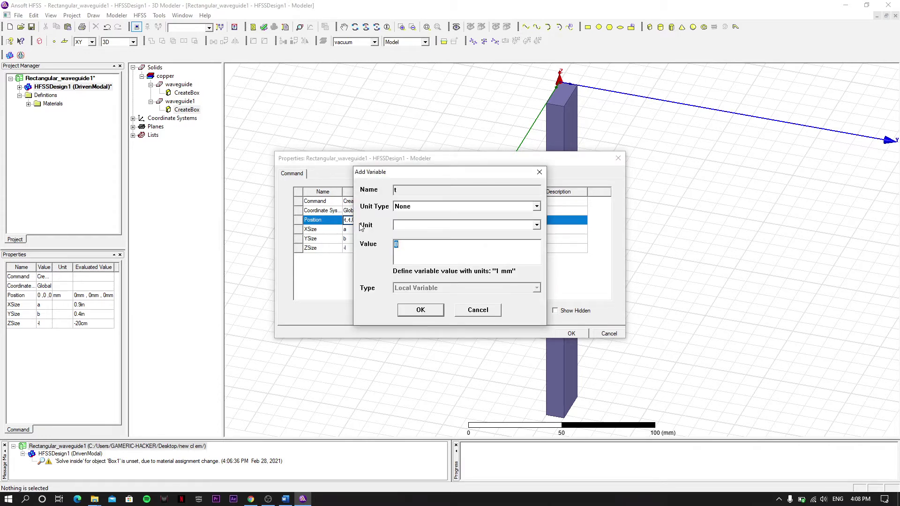
pyautogui.write('1mm')
pyautogui.press('Return')
pyautogui.click(361, 229)
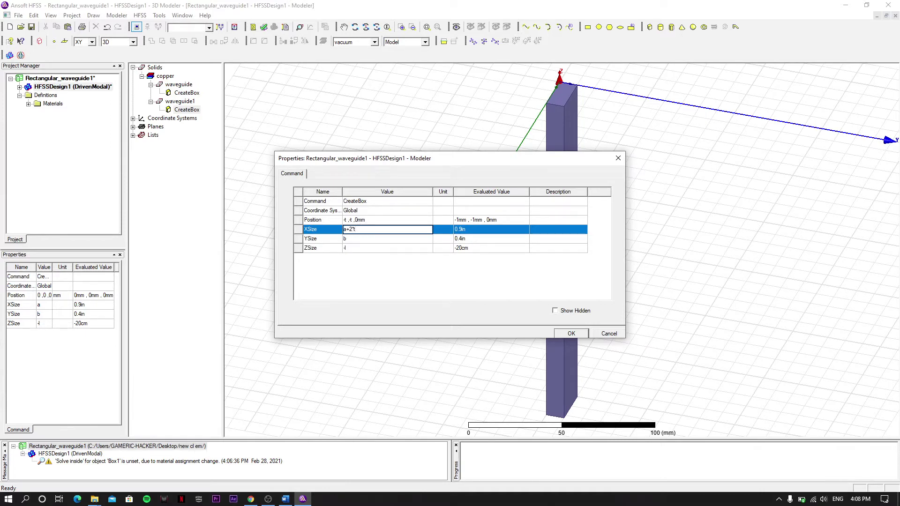
pyautogui.press('Tab')
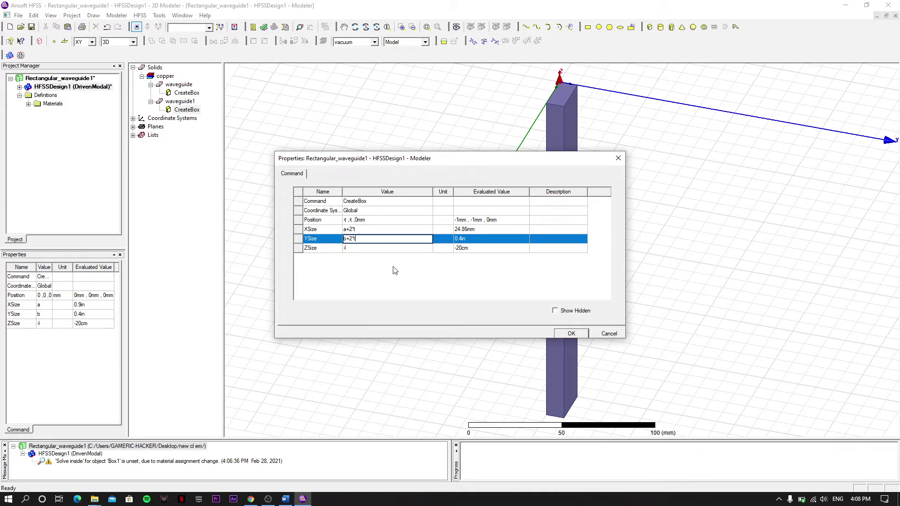
pyautogui.click(571, 334)
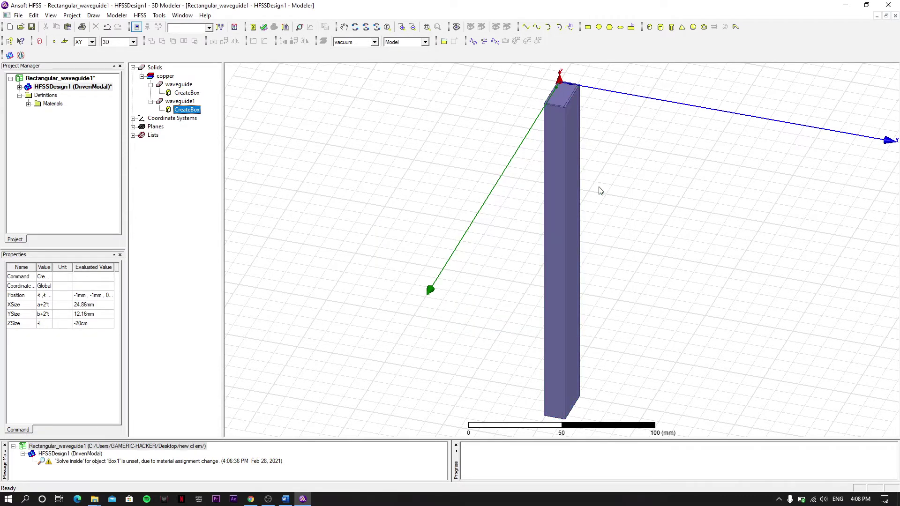
# Subtract the inner waveguide from waveguide1 to leave a hollow copper tube
pyautogui.click(565, 84)
pyautogui.scroll(2, 565, 85)
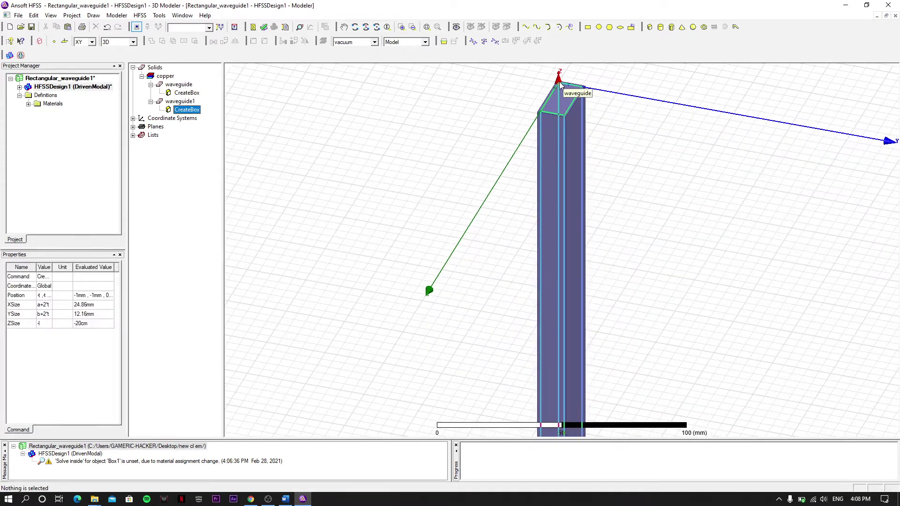
pyautogui.click(401, 26)
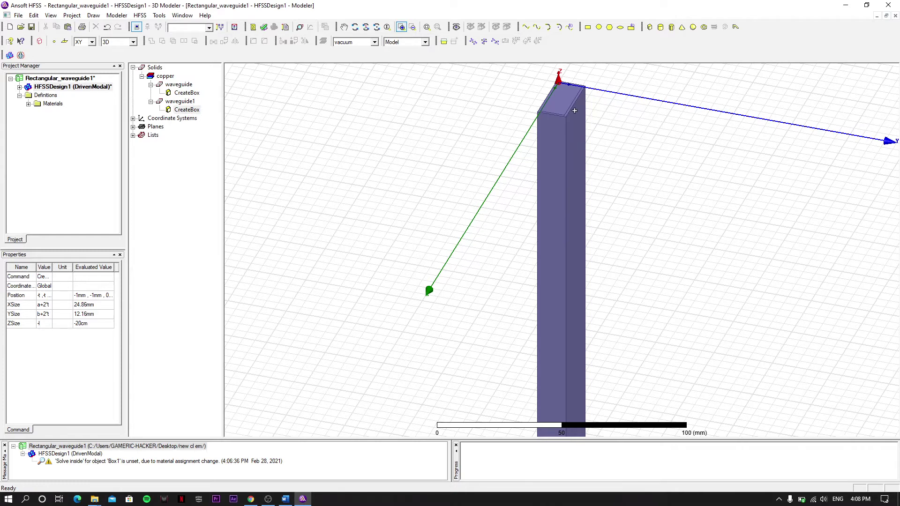
pyautogui.scroll(2, 575, 111)
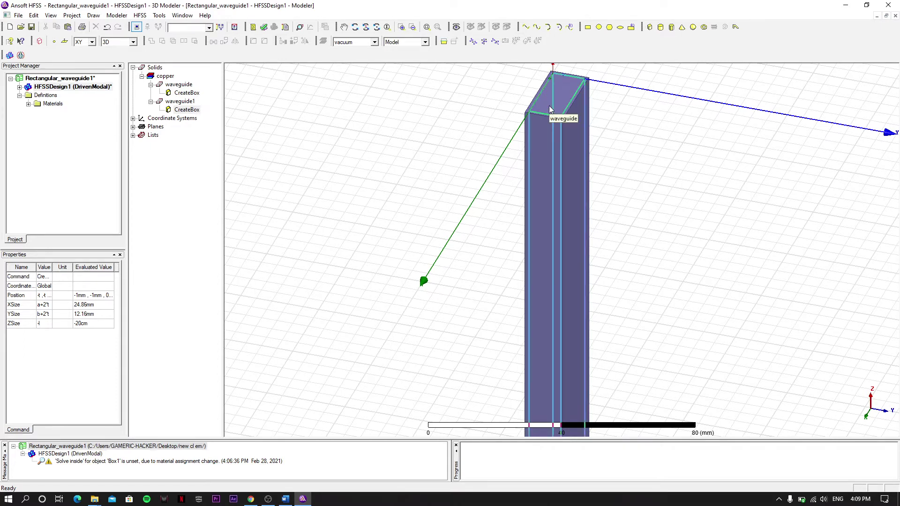
pyautogui.click(180, 102)
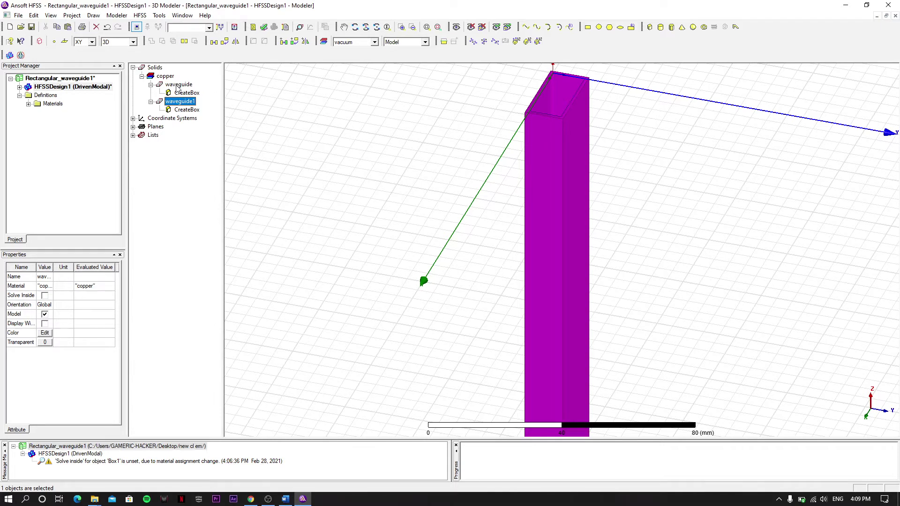
pyautogui.keyDown('ctrl'); pyautogui.click(179, 85); pyautogui.keyUp('ctrl')
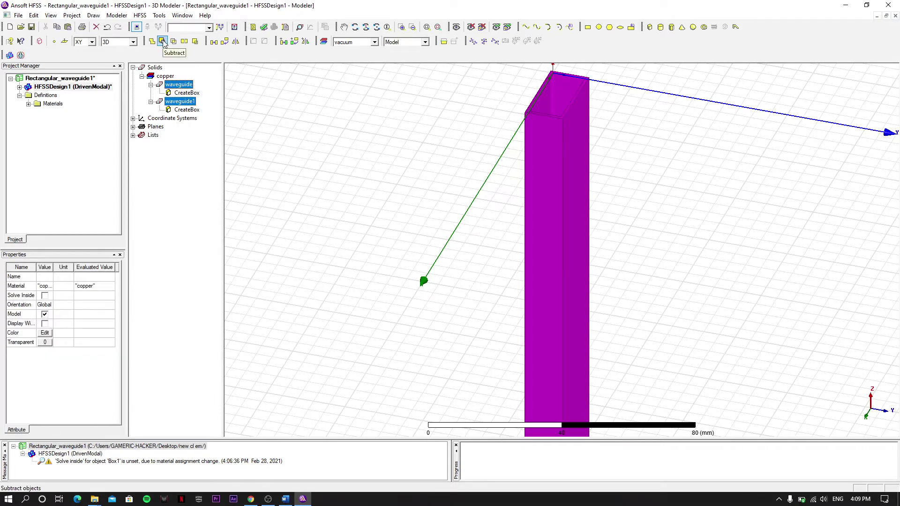
pyautogui.click(162, 42)
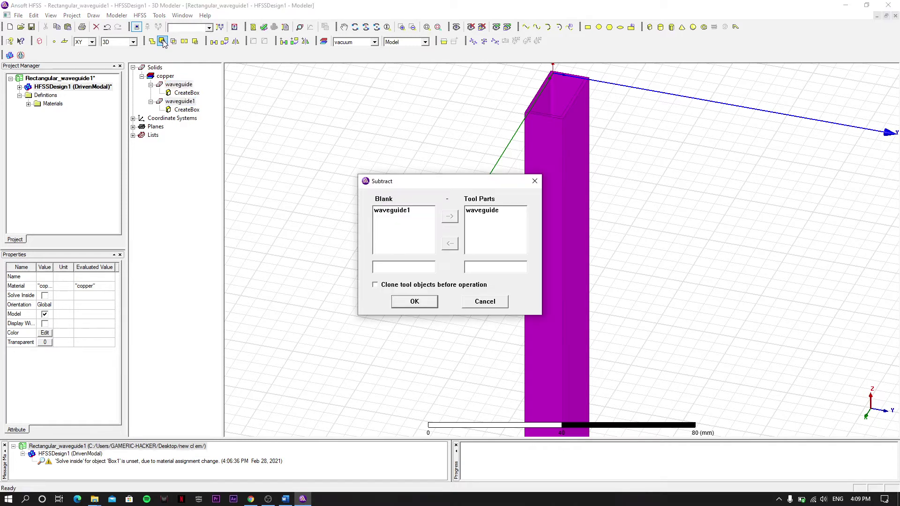
pyautogui.click(414, 301)
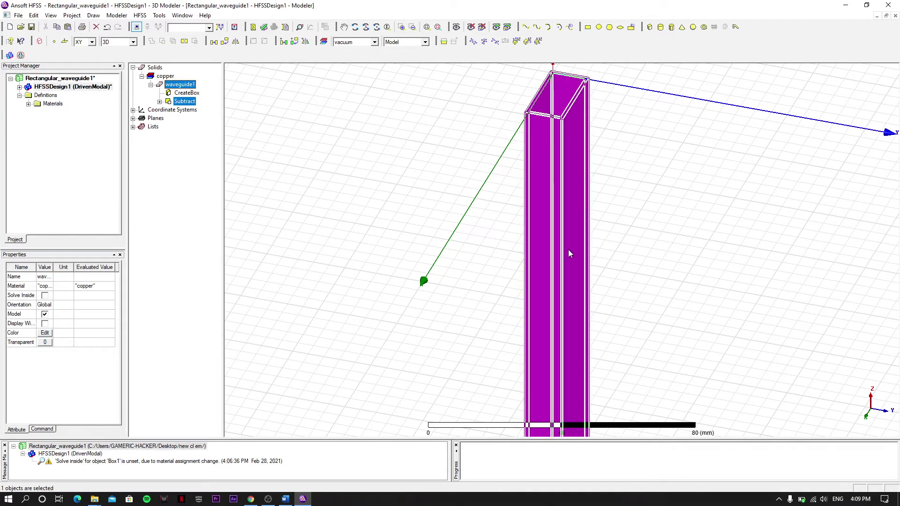
pyautogui.click(629, 137)
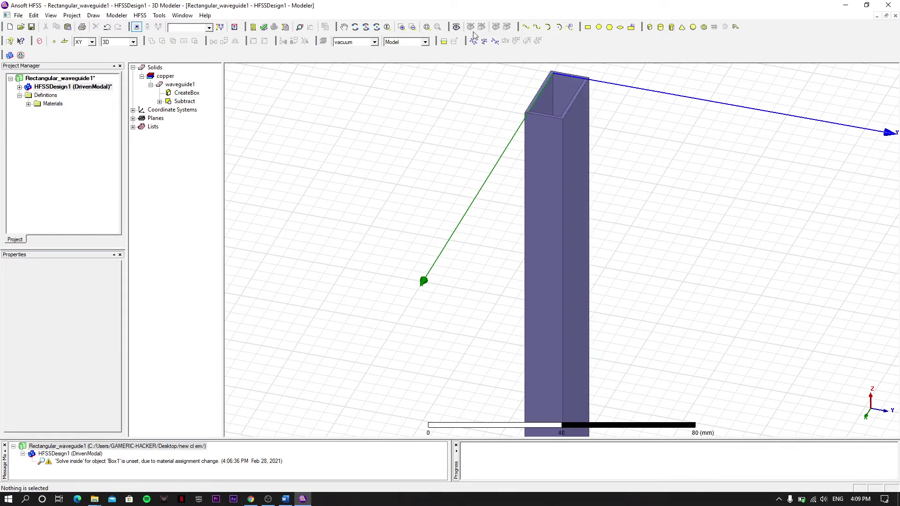
pyautogui.click(355, 26)
# Expand waveguide1's Subtract node to show the removed waveguide, orbiting and fitting the tube in view
pyautogui.keyDown('alt'); pyautogui.doubleClick(534, 120); pyautogui.keyUp('alt')
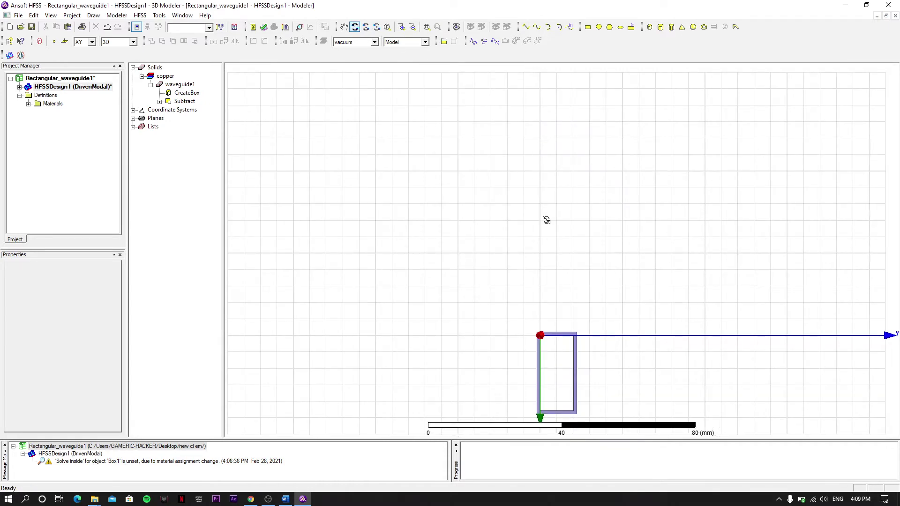
pyautogui.moveTo(592, 374); pyautogui.dragTo(582, 327)
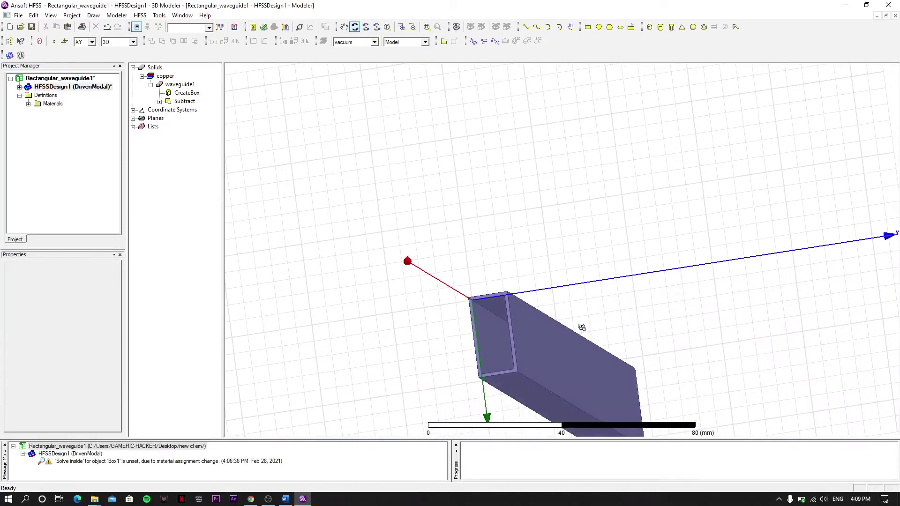
pyautogui.click(160, 102)
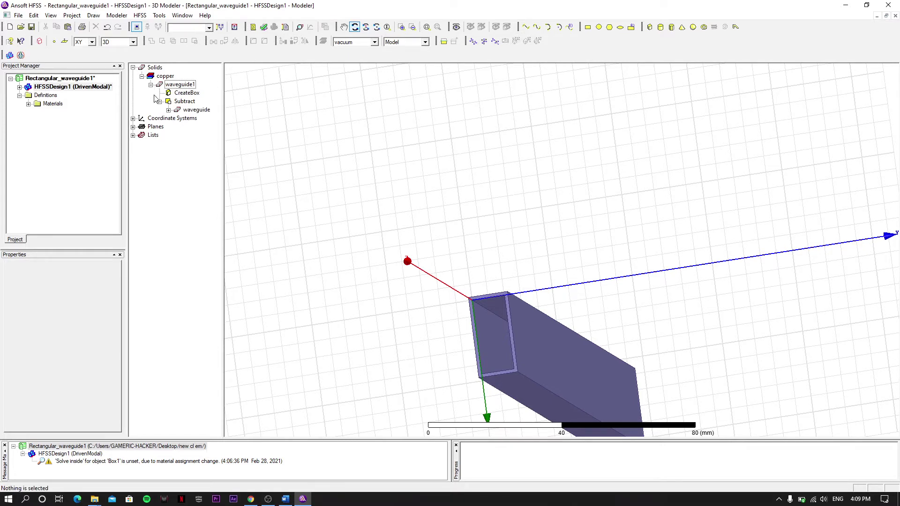
pyautogui.click(510, 309)
pyautogui.moveTo(510, 309); pyautogui.dragTo(463, 314)
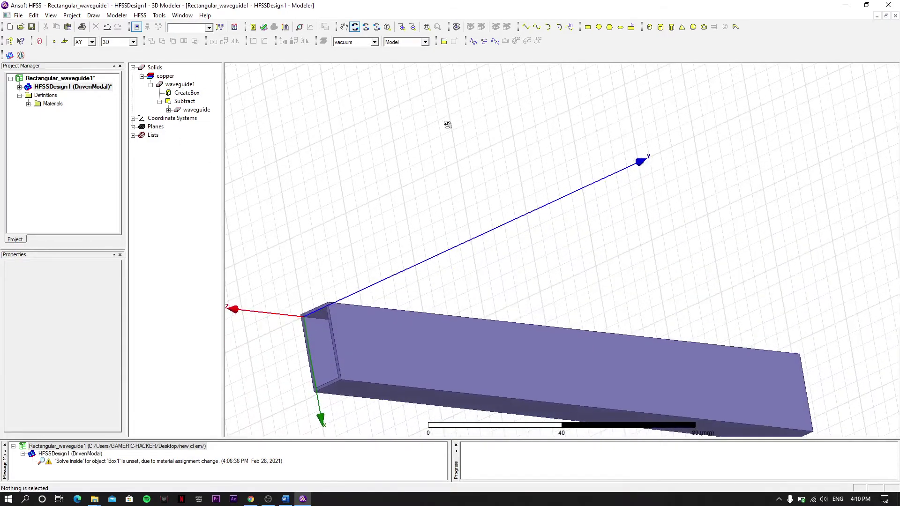
pyautogui.click(427, 27)
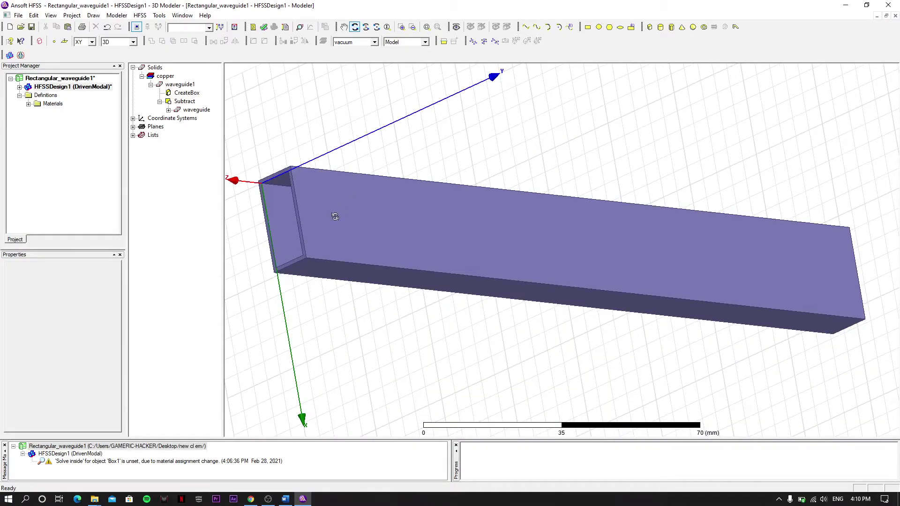
pyautogui.click(344, 27)
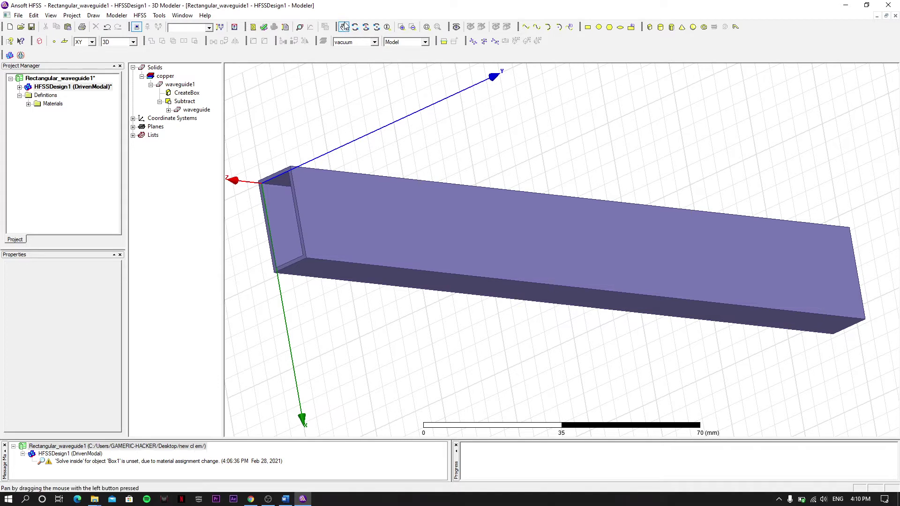
pyautogui.click(133, 118)
pyautogui.click(133, 119)
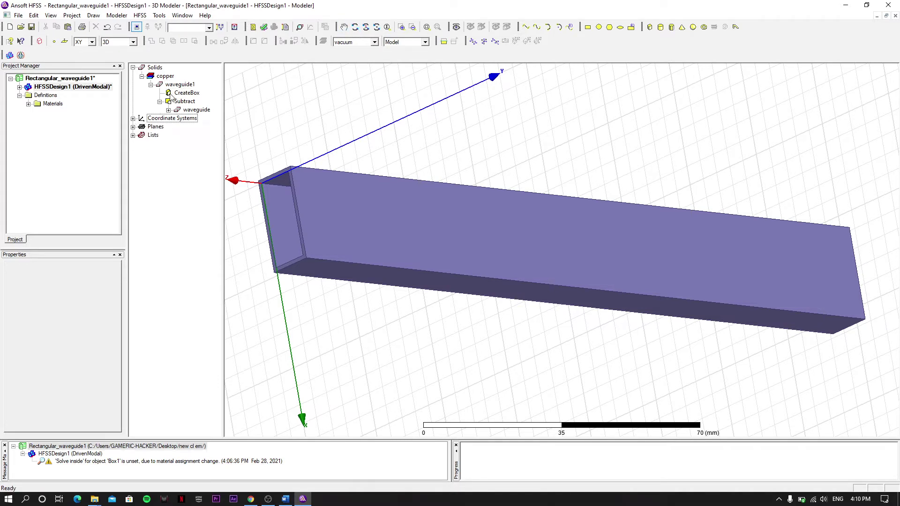
# Draw Rectangle1 from the origin to (22.86, 10.16, 0) mm across the tube opening
pyautogui.click(587, 27)
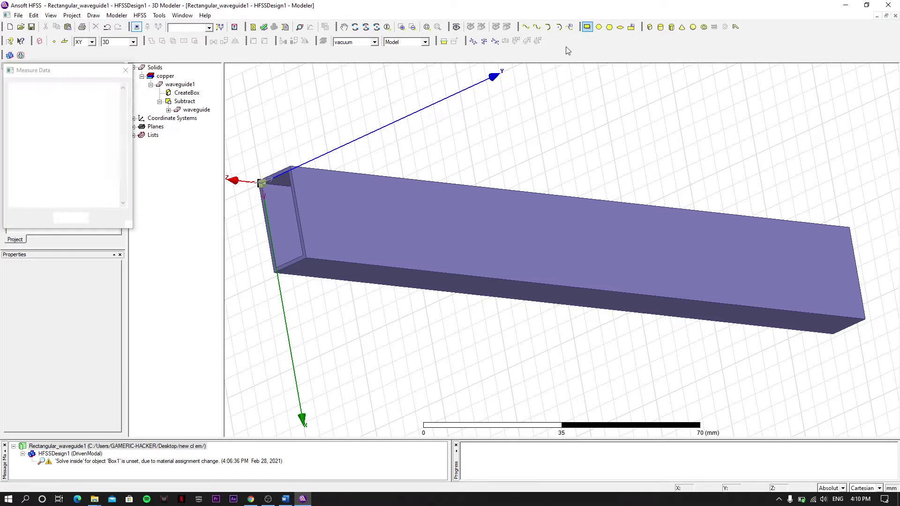
pyautogui.click(261, 182)
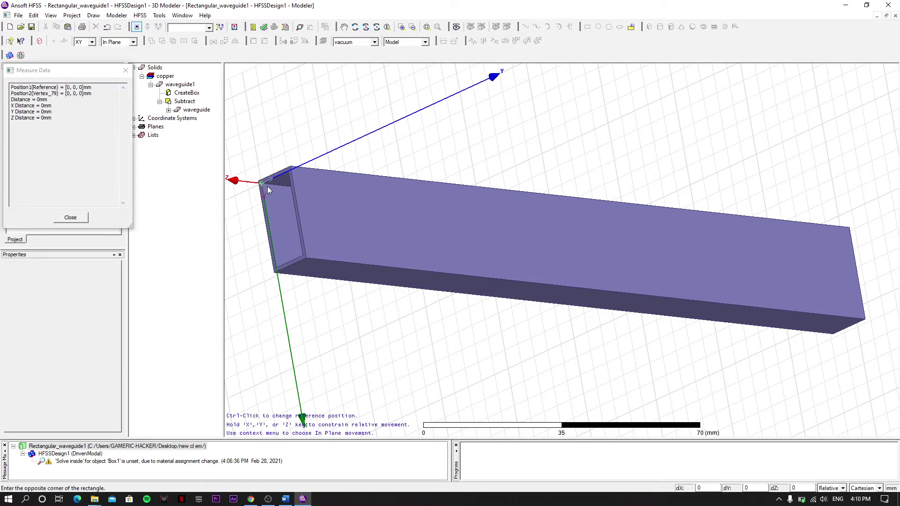
pyautogui.click(302, 257)
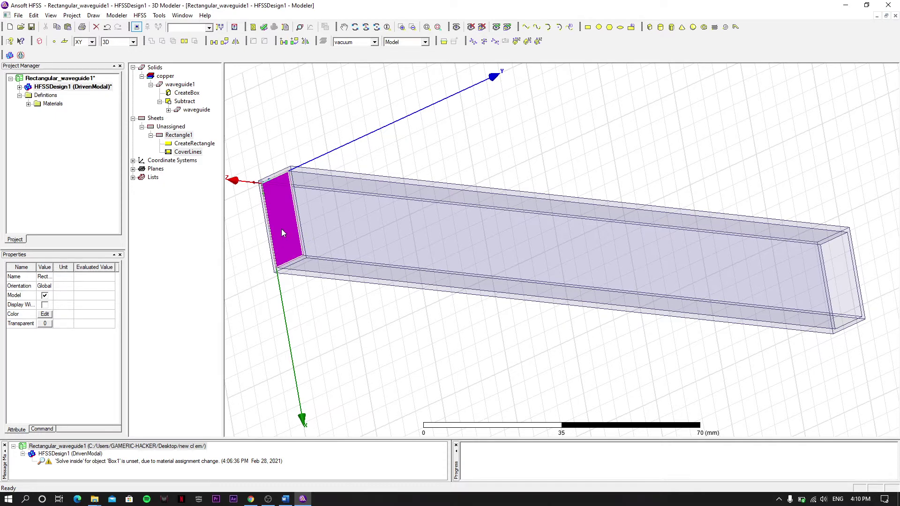
pyautogui.click(355, 27)
pyautogui.moveTo(533, 200); pyautogui.dragTo(607, 226)
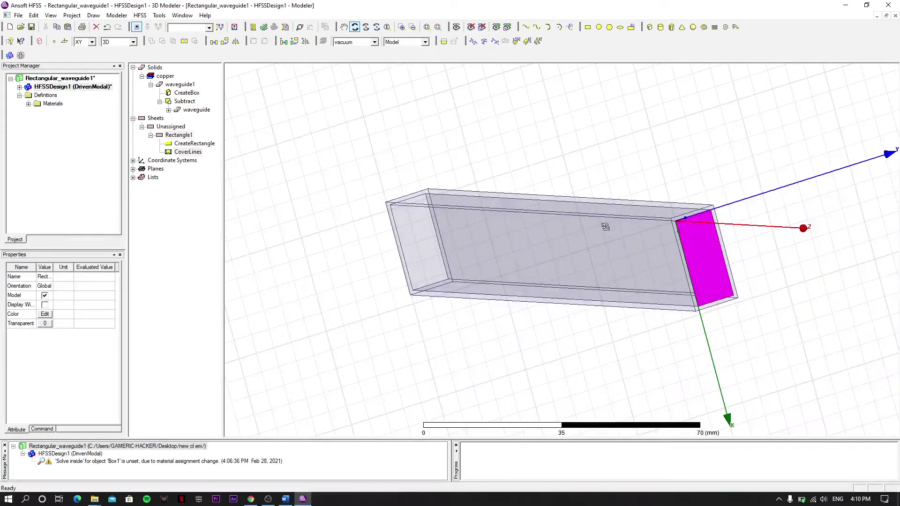
pyautogui.click(344, 27)
pyautogui.click(354, 27)
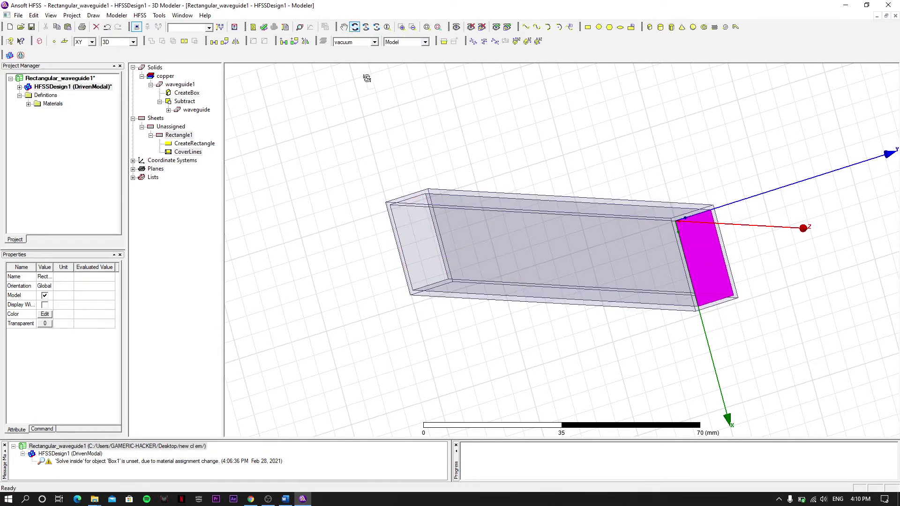
pyautogui.moveTo(398, 167); pyautogui.dragTo(372, 167)
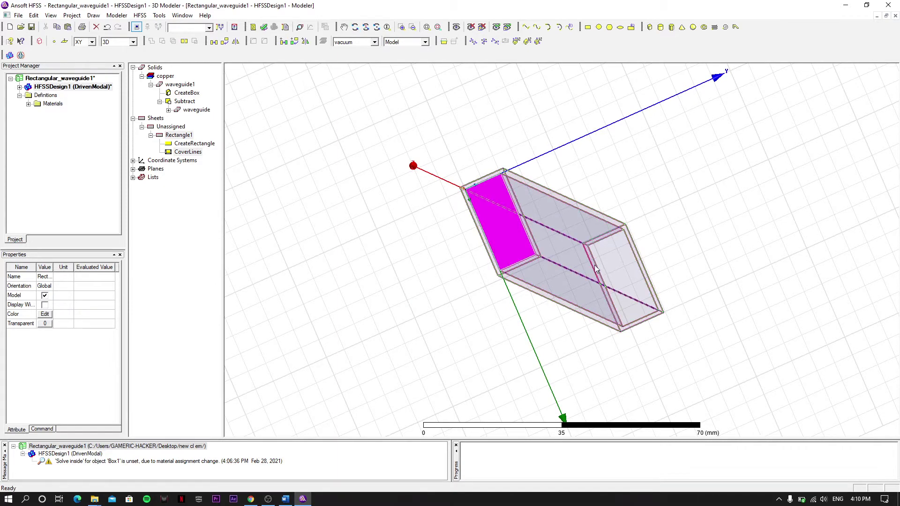
# Orbit around the tube to check Rectangle1 covers its open end
pyautogui.click(537, 226)
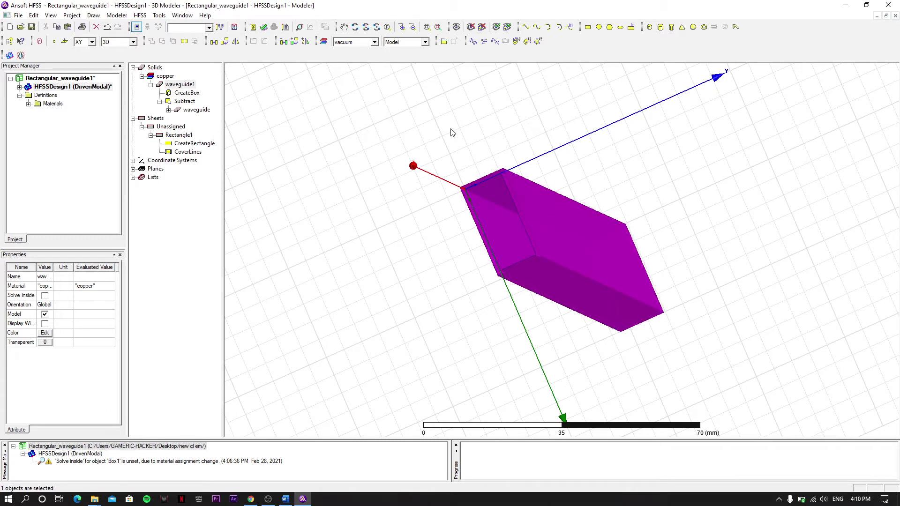
pyautogui.click(344, 27)
pyautogui.click(355, 27)
pyautogui.moveTo(508, 173); pyautogui.dragTo(346, 175)
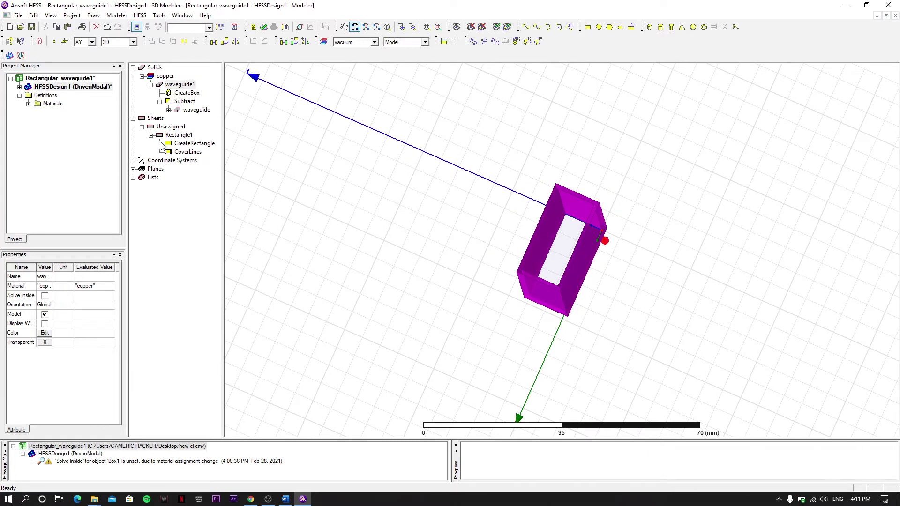
pyautogui.click(174, 136)
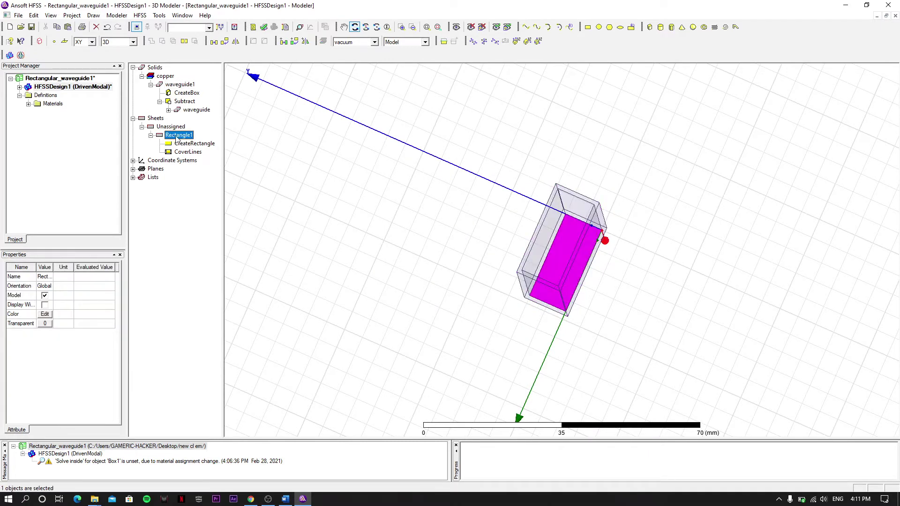
pyautogui.moveTo(540, 251); pyautogui.dragTo(486, 266)
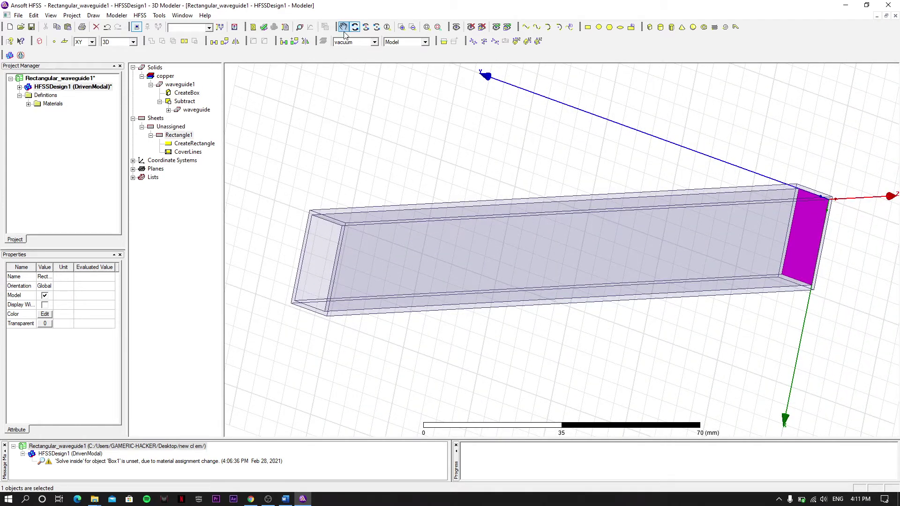
# Draw Rectangle2 from vertex (0, 0, -200) at the far end, after dismissing a zero-size error
pyautogui.click(587, 29)
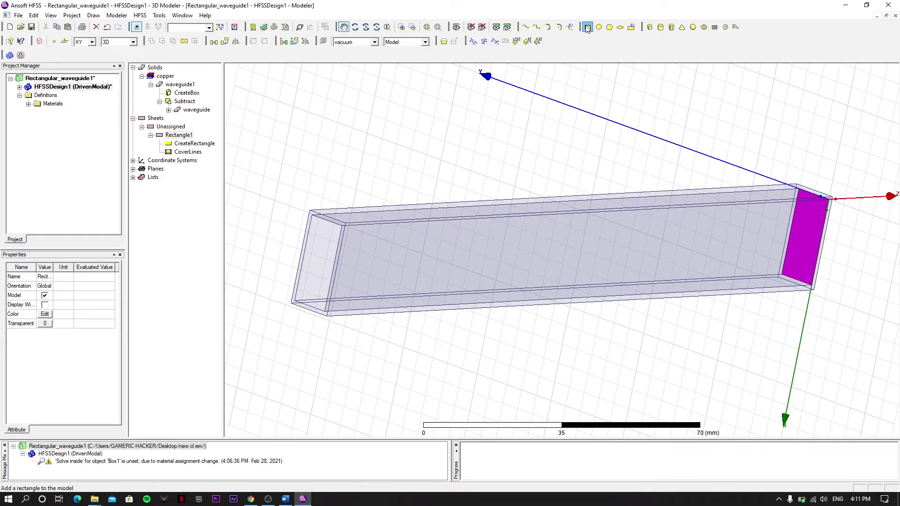
pyautogui.click(294, 301)
pyautogui.click(295, 301)
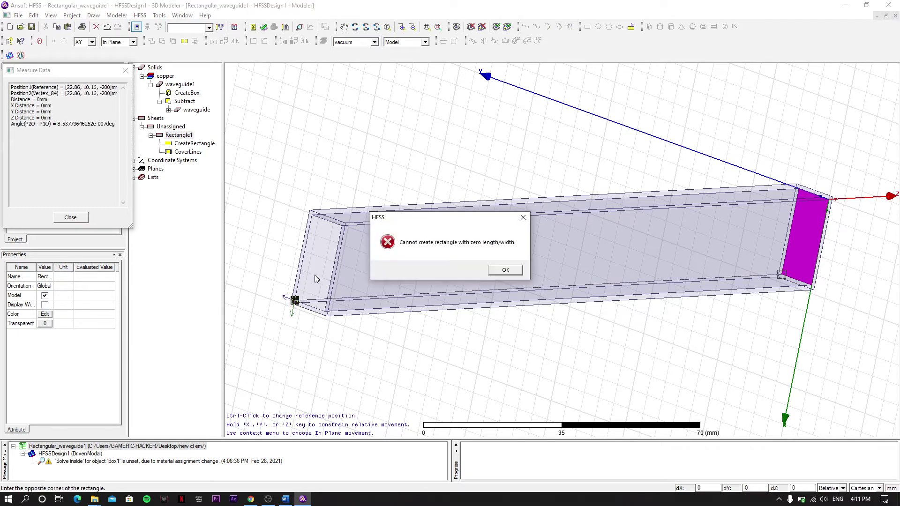
pyautogui.click(506, 271)
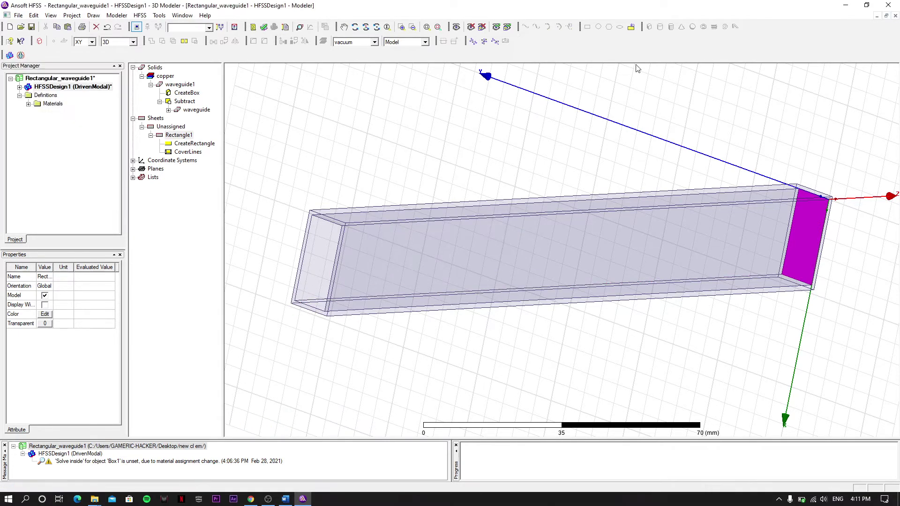
pyautogui.click(587, 27)
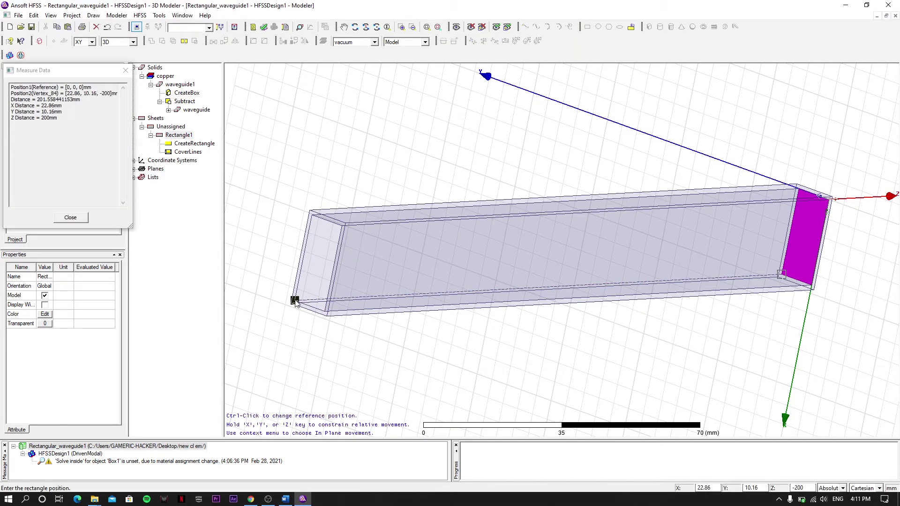
pyautogui.click(341, 227)
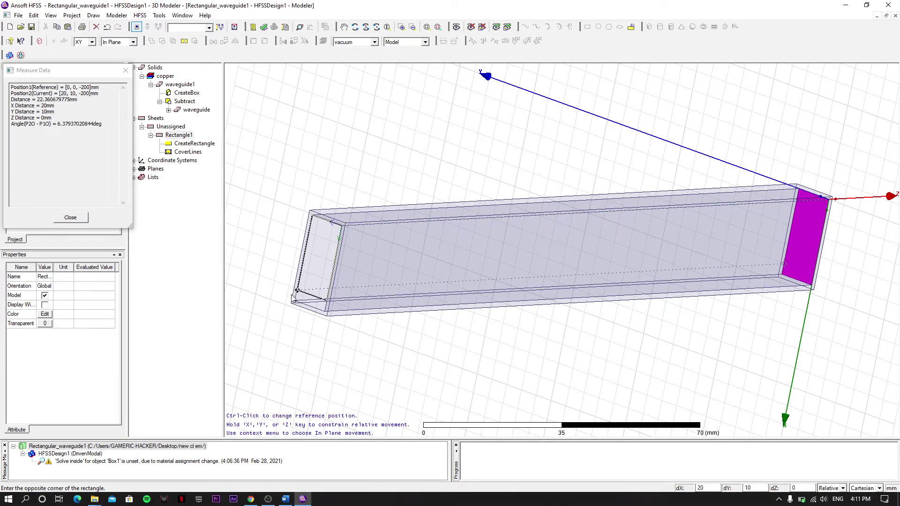
pyautogui.click(296, 304)
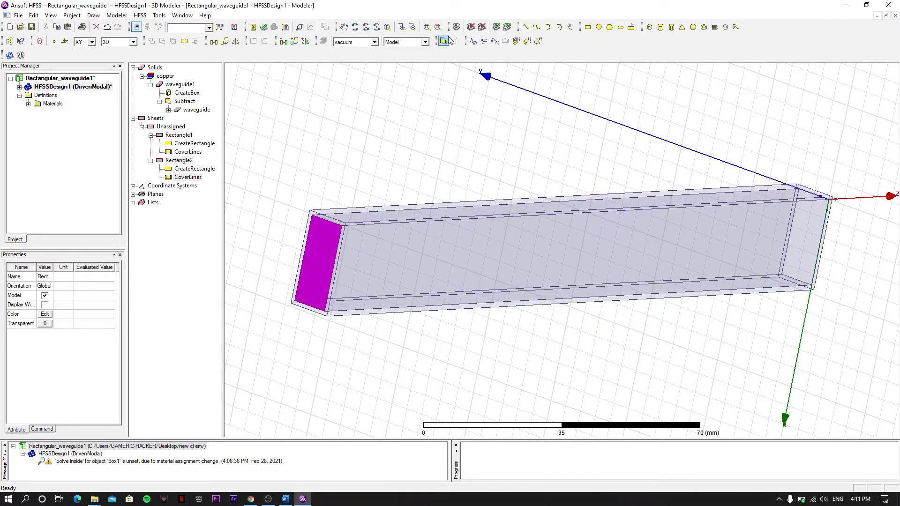
# Orbit the view to inspect the new end sheet, then select Rectangle1 in the tree
pyautogui.click(355, 27)
pyautogui.moveTo(411, 175); pyautogui.dragTo(437, 189)
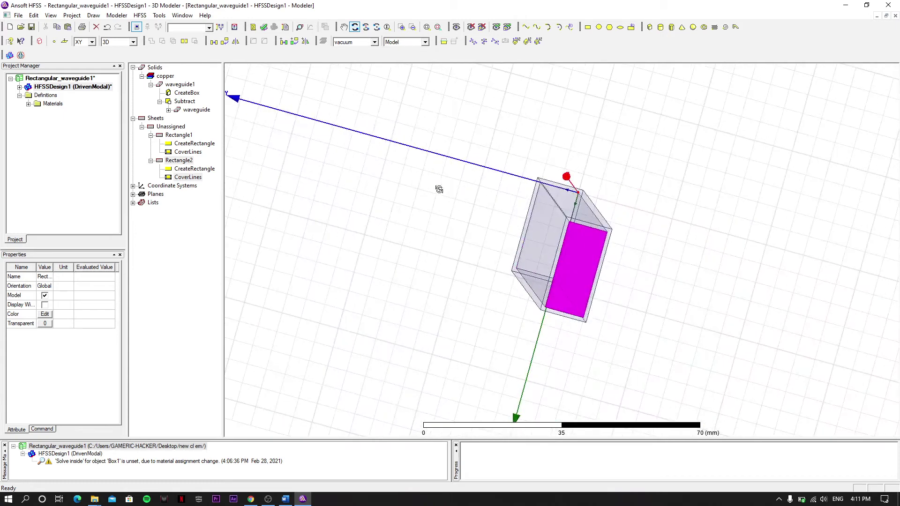
pyautogui.click(181, 136)
pyautogui.click(188, 161)
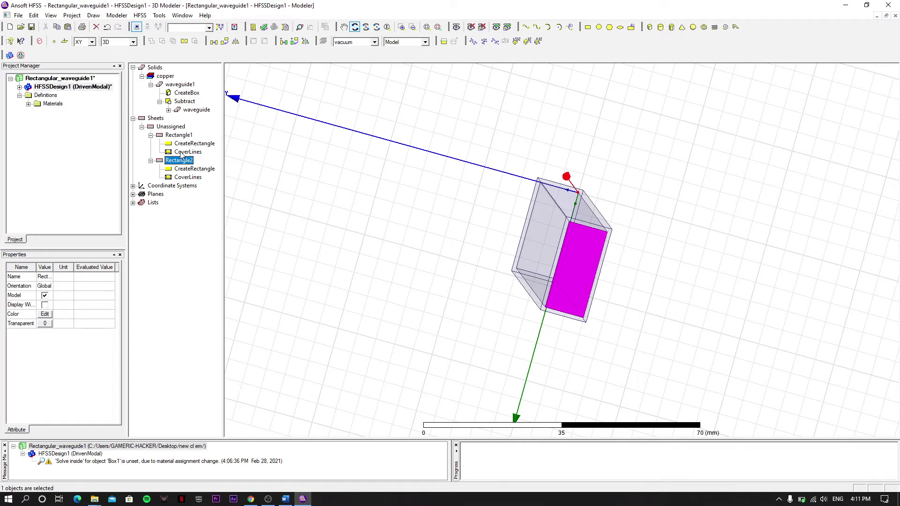
pyautogui.click(177, 136)
pyautogui.rightClick(178, 135)
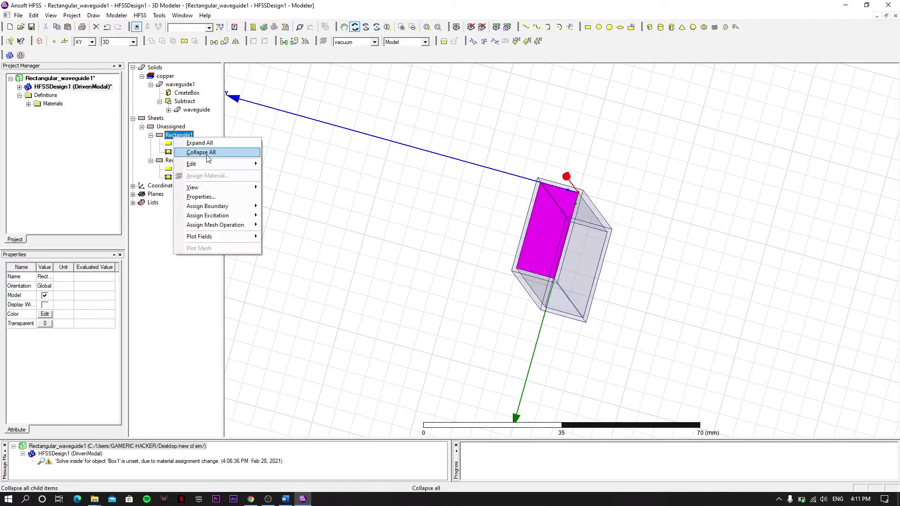
# Orbit the tube lengthwise and assign Rectangle1 as a wave port
pyautogui.moveTo(234, 164)
pyautogui.click(354, 28)
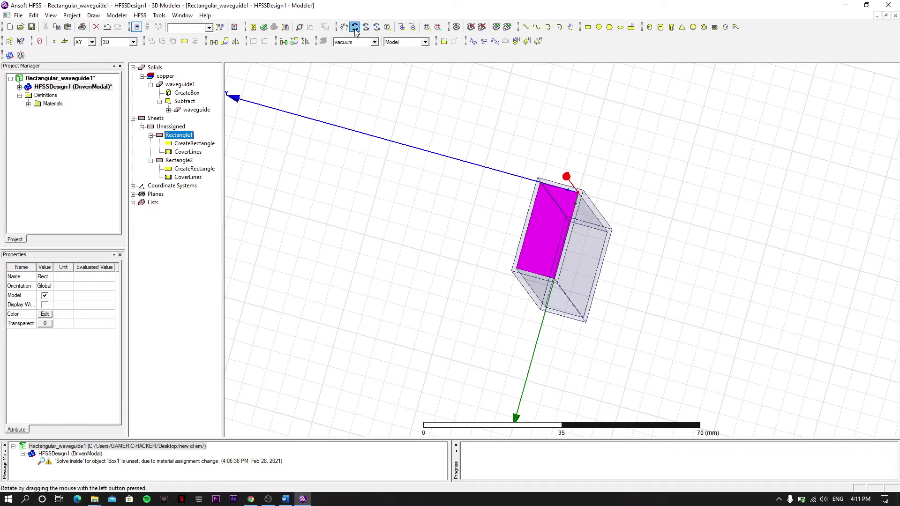
pyautogui.moveTo(510, 198); pyautogui.dragTo(540, 195)
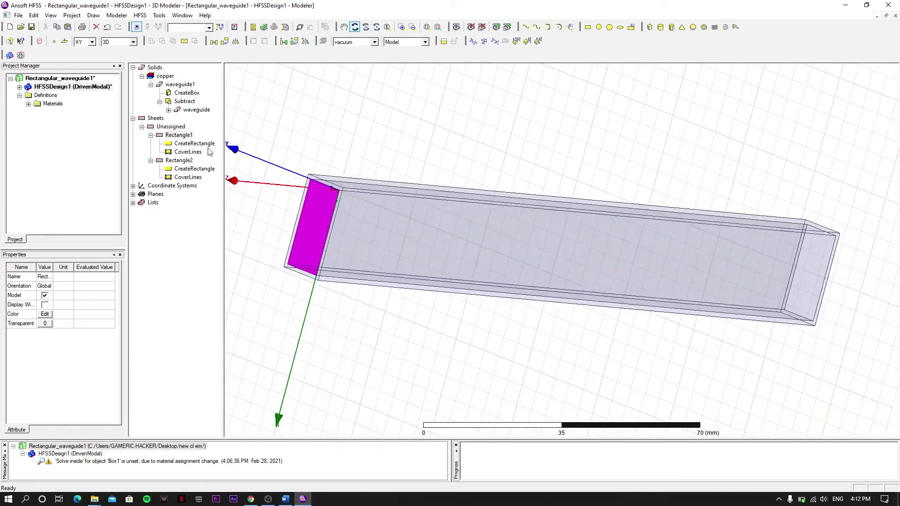
pyautogui.click(185, 161)
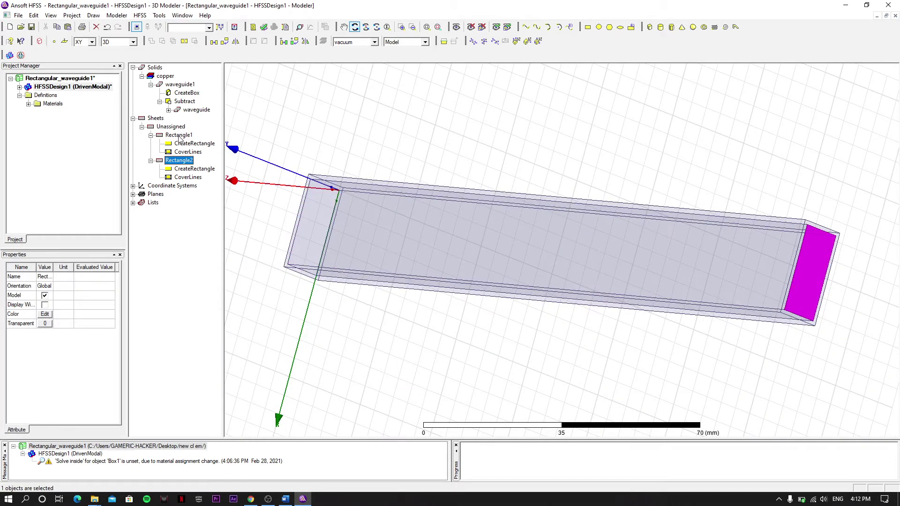
pyautogui.click(180, 136)
pyautogui.rightClick(180, 136)
pyautogui.moveTo(236, 207)
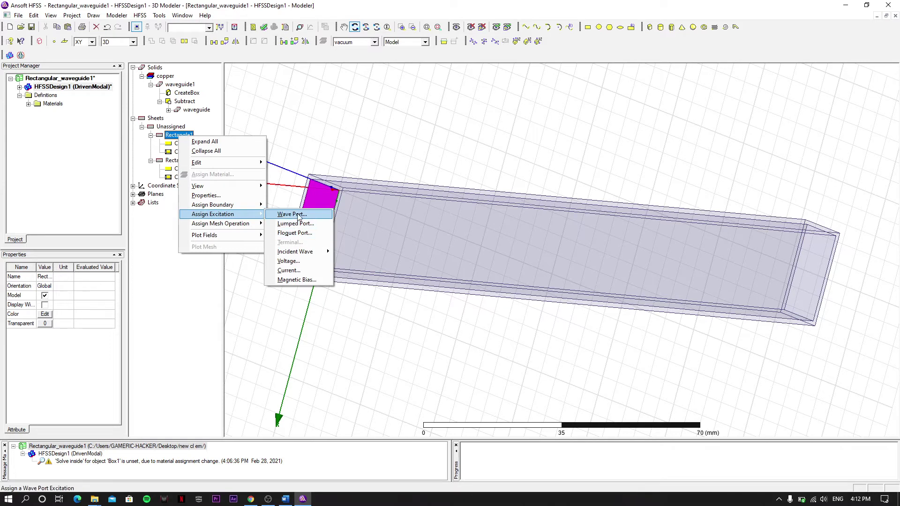
pyautogui.click(291, 215)
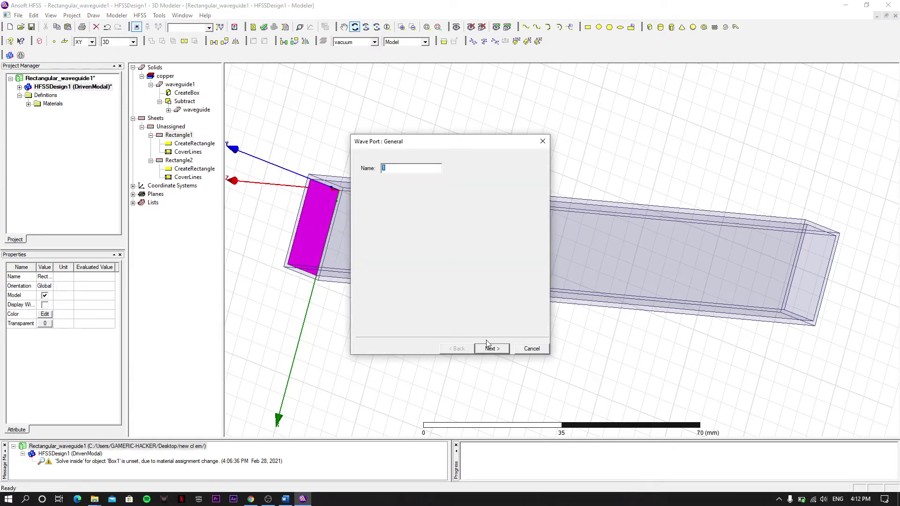
# Draw a new mode 1 integration line between opposite edge centres and finish wave port 1
pyautogui.click(493, 348)
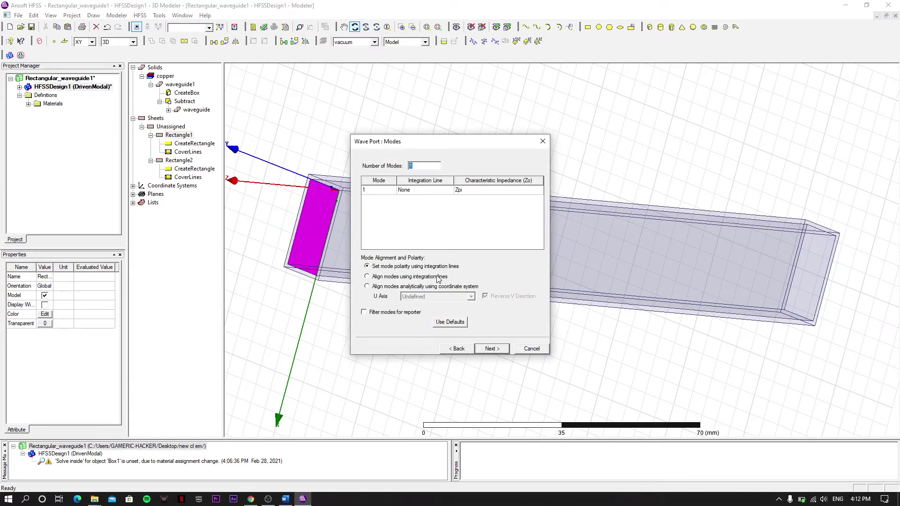
pyautogui.click(425, 189)
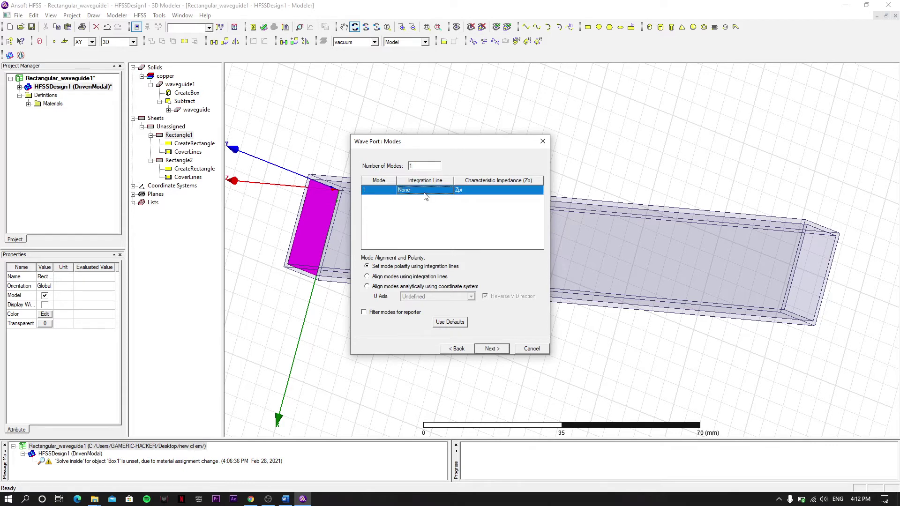
pyautogui.click(425, 196)
pyautogui.click(426, 207)
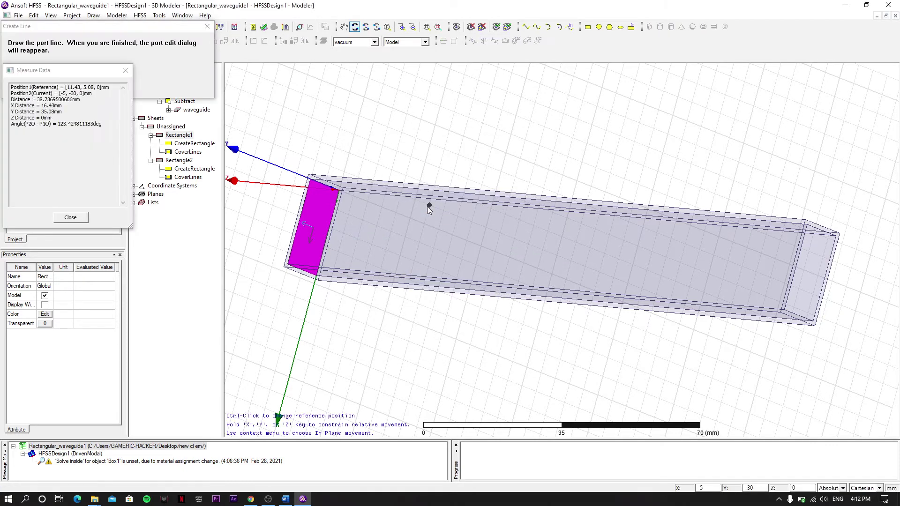
pyautogui.click(329, 233)
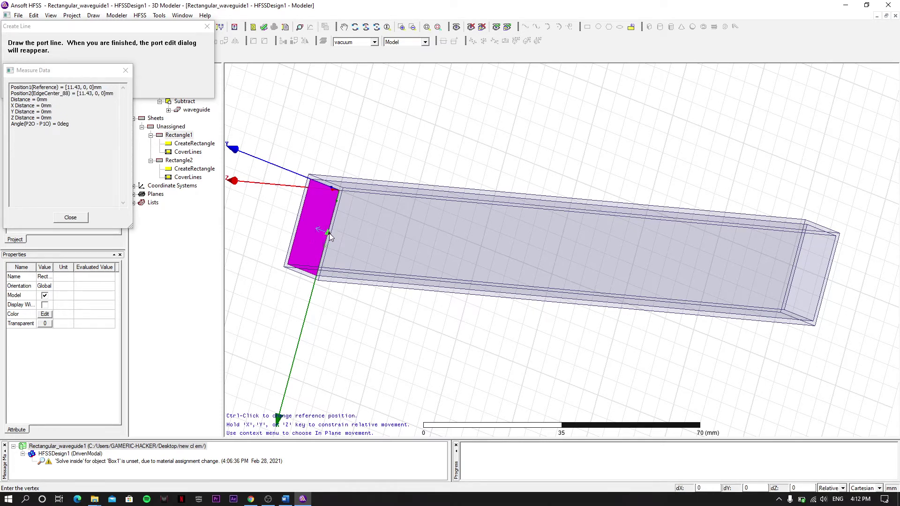
pyautogui.click(302, 227)
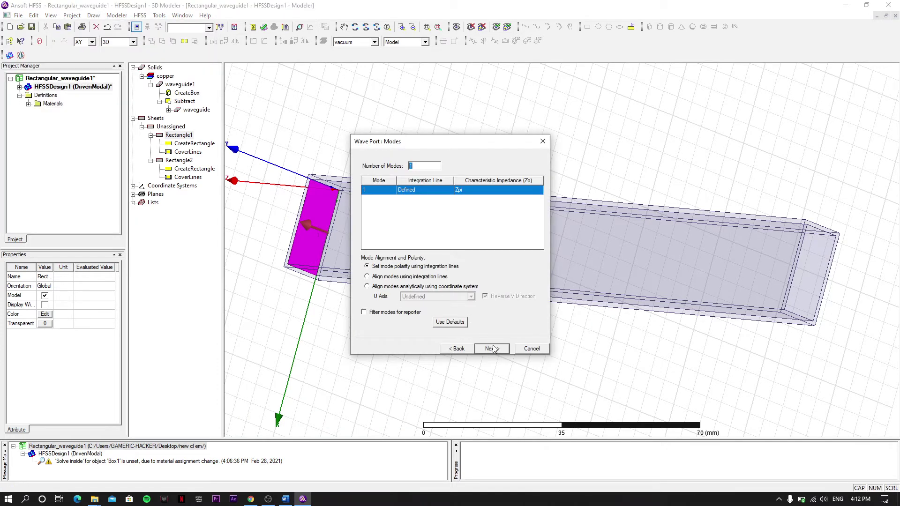
pyautogui.click(492, 348)
pyautogui.click(493, 349)
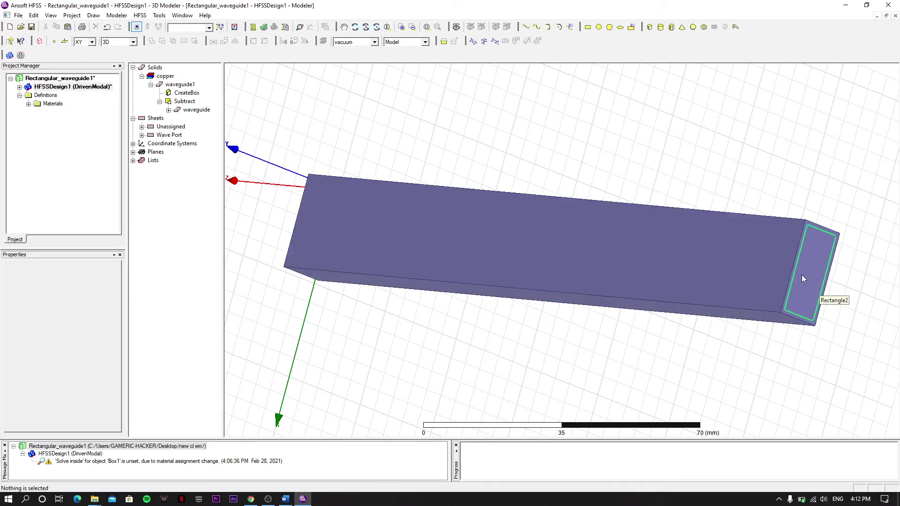
# Assign Rectangle2 as a lumped port, after abandoning an accidental wave port setup
pyautogui.doubleClick(154, 129)
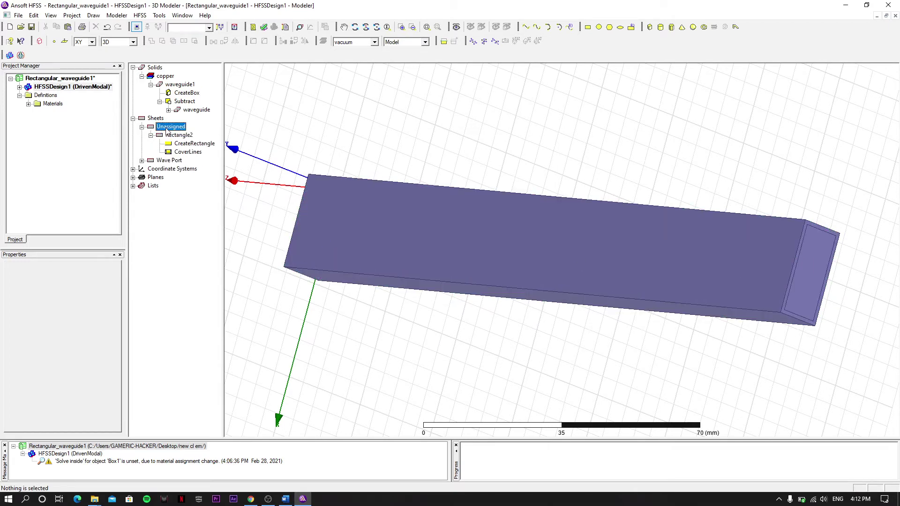
pyautogui.click(174, 135)
pyautogui.rightClick(174, 135)
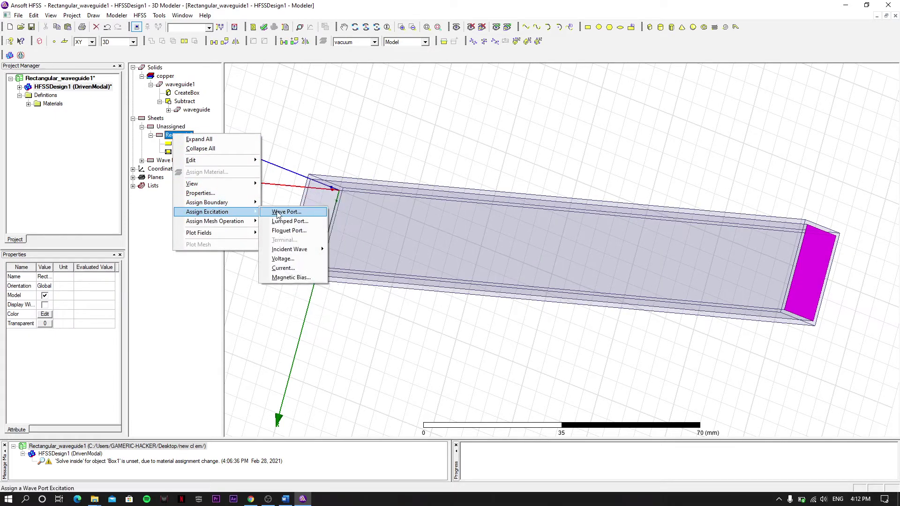
pyautogui.click(284, 212)
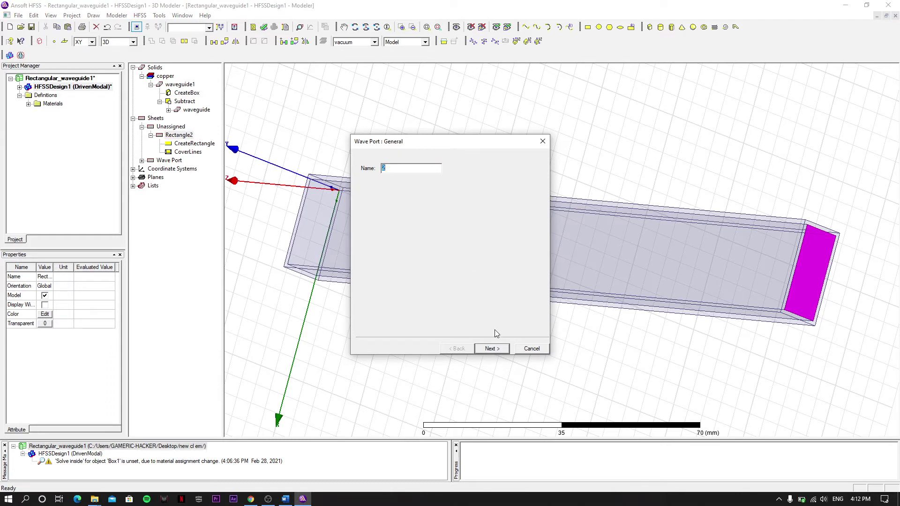
pyautogui.click(531, 349)
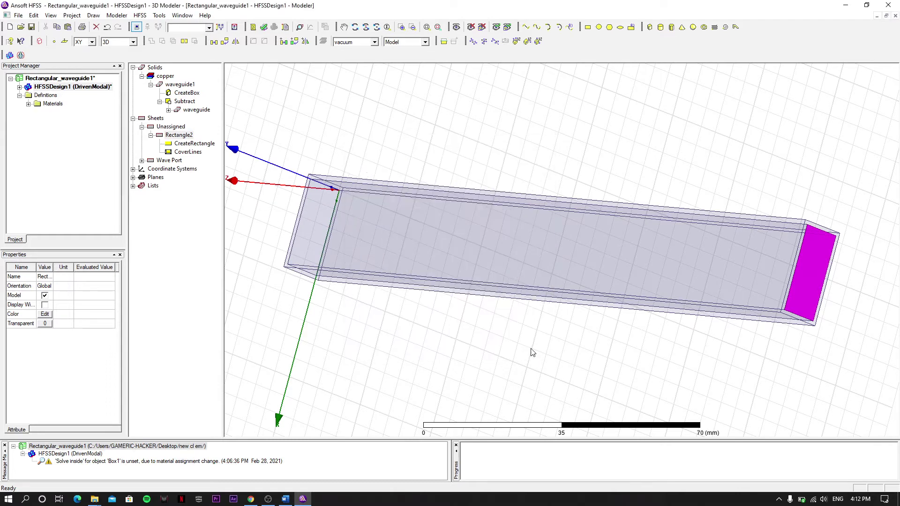
pyautogui.rightClick(177, 139)
pyautogui.moveTo(256, 215)
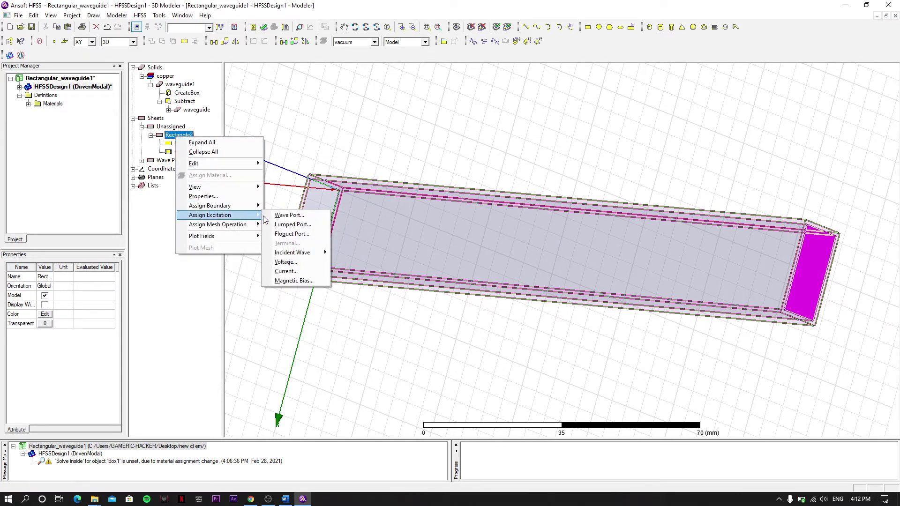
pyautogui.click(280, 226)
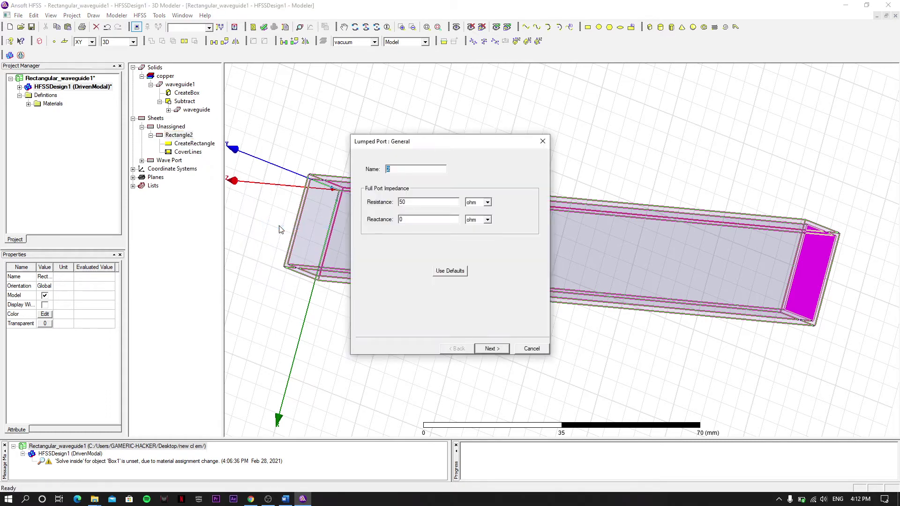
# Keep 50 ohm, draw the bottom-to-top integration line, choose Do Not Renormalize, and finish
pyautogui.click(493, 348)
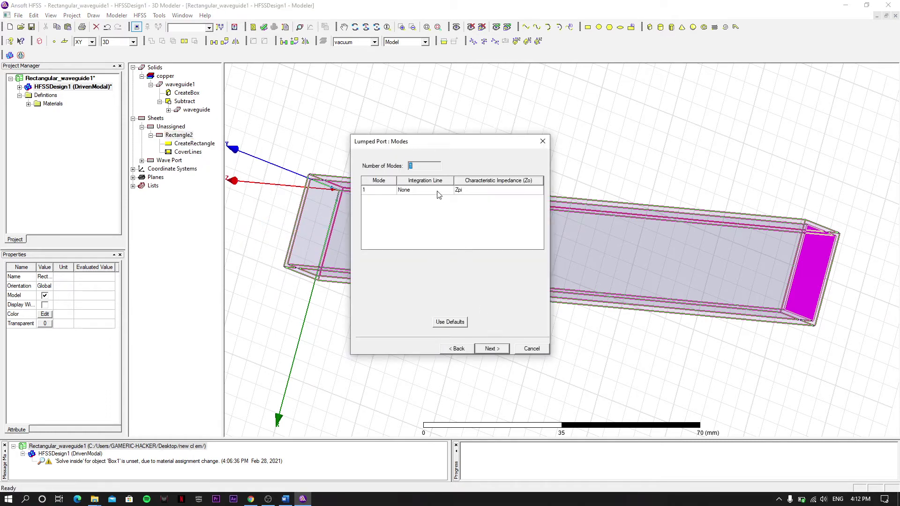
pyautogui.click(437, 194)
pyautogui.click(438, 195)
pyautogui.click(432, 205)
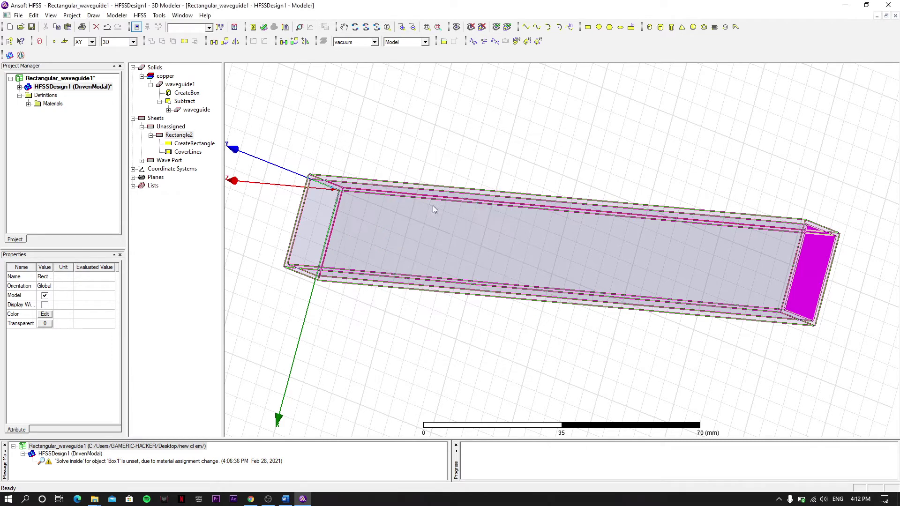
pyautogui.click(824, 279)
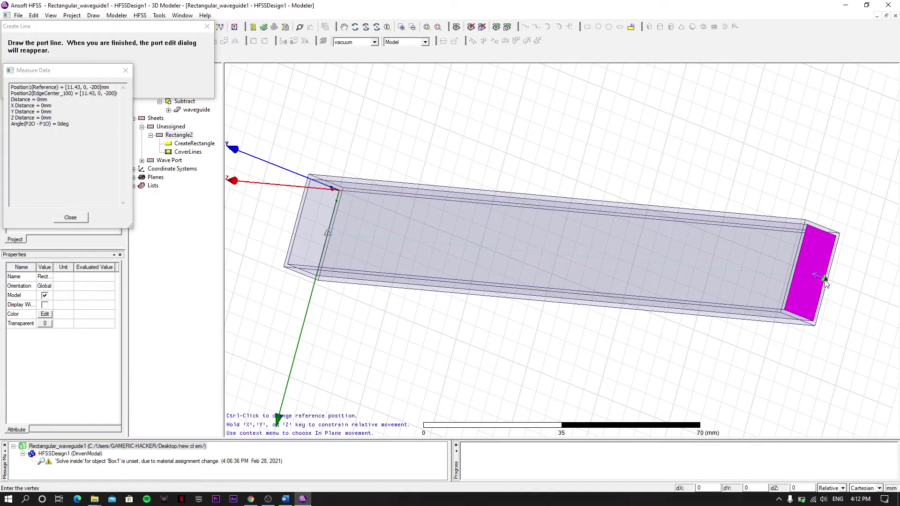
pyautogui.click(796, 271)
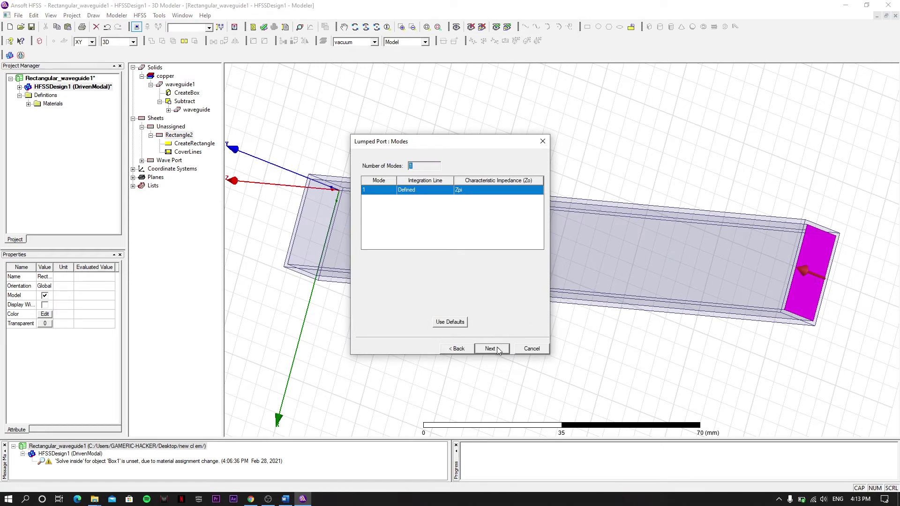
pyautogui.click(497, 350)
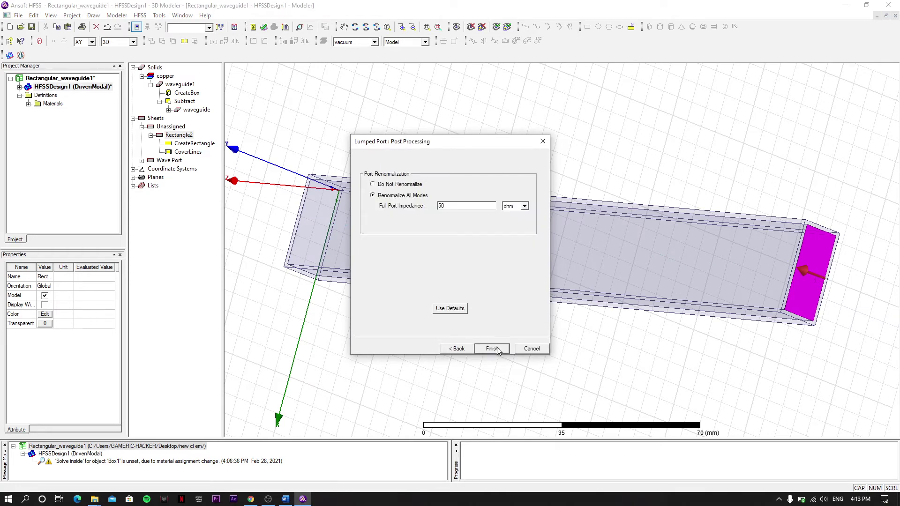
pyautogui.click(389, 185)
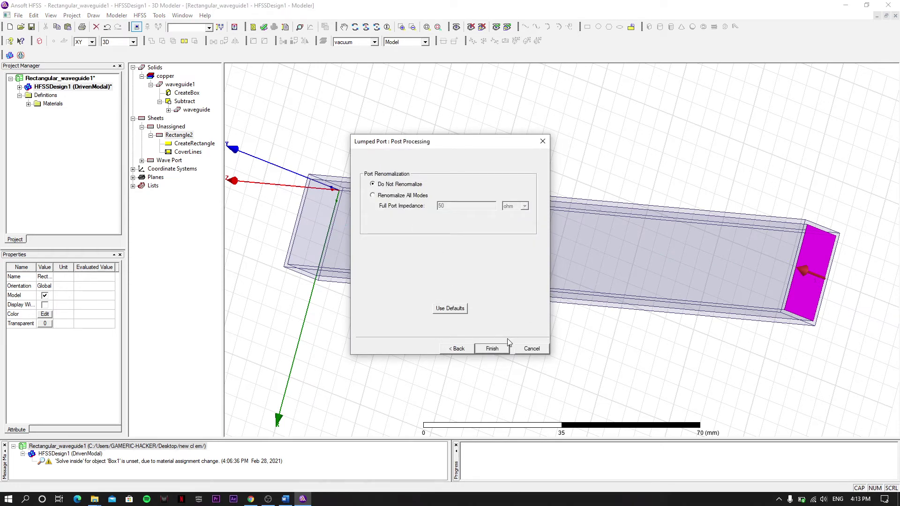
pyautogui.click(492, 349)
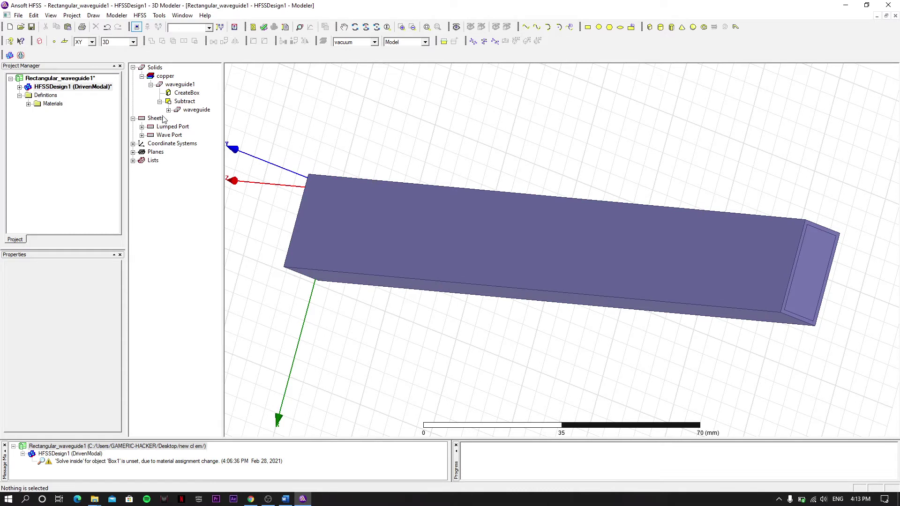
# Expand the port sheet groups and the design's Excitations list, checking ports 1 and 2
pyautogui.click(142, 126)
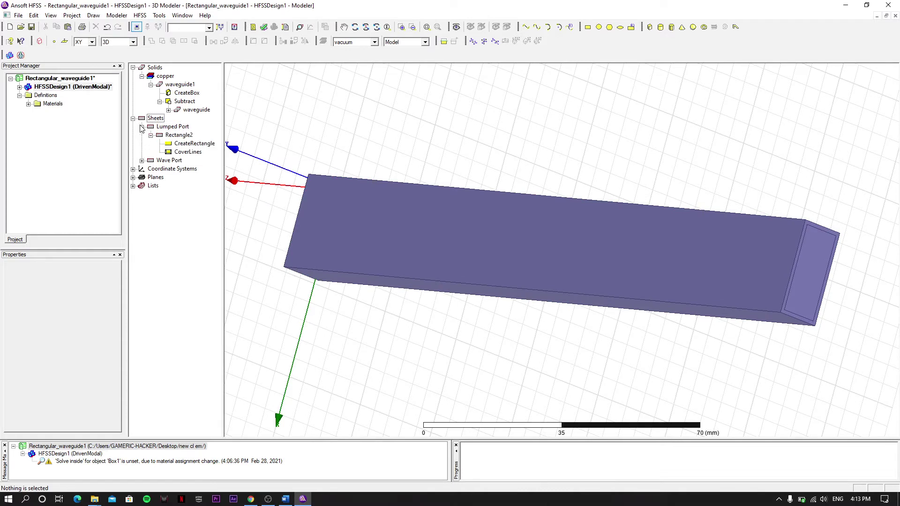
pyautogui.click(141, 161)
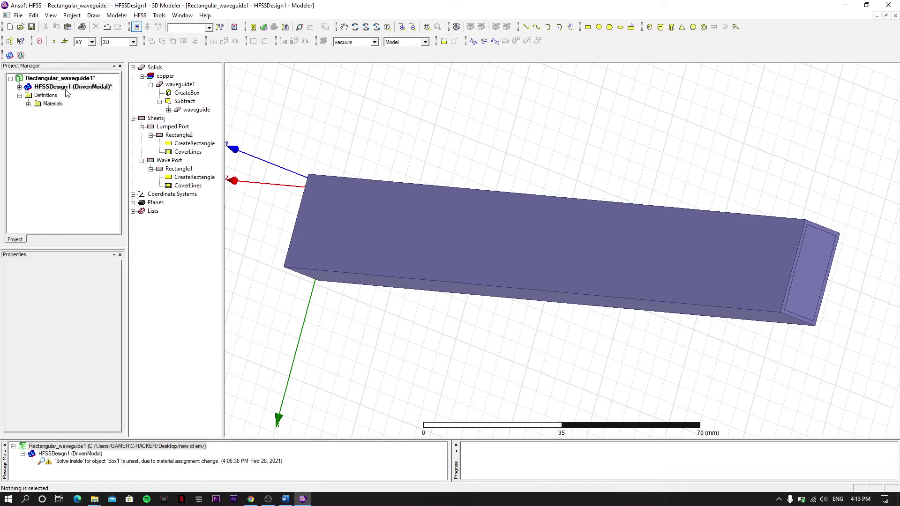
pyautogui.click(19, 88)
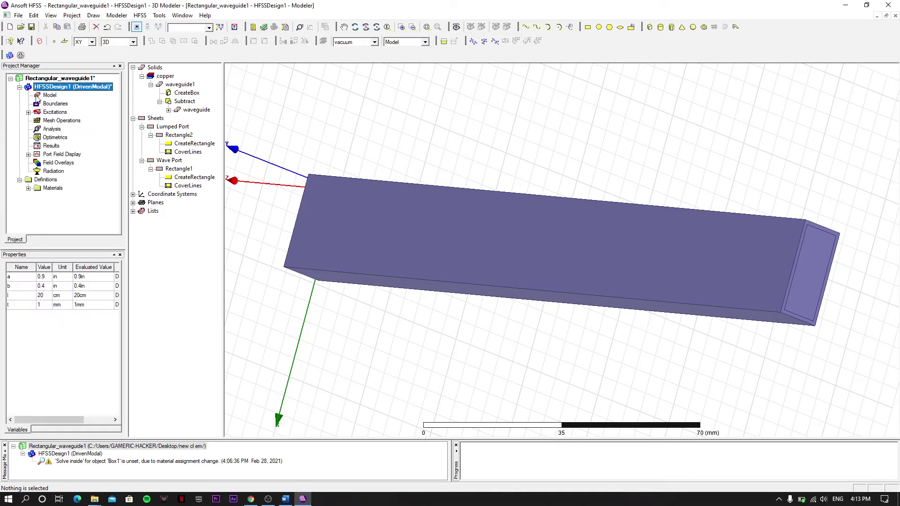
pyautogui.click(28, 113)
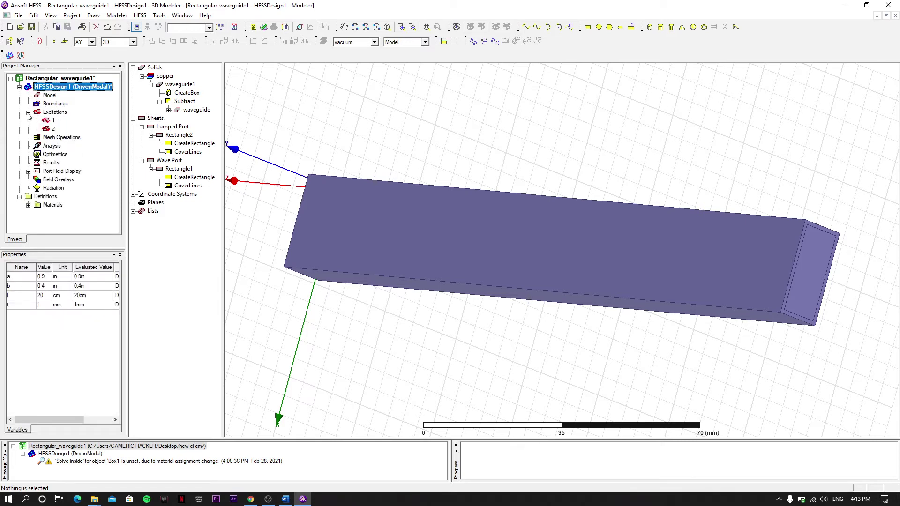
pyautogui.click(52, 121)
pyautogui.click(53, 129)
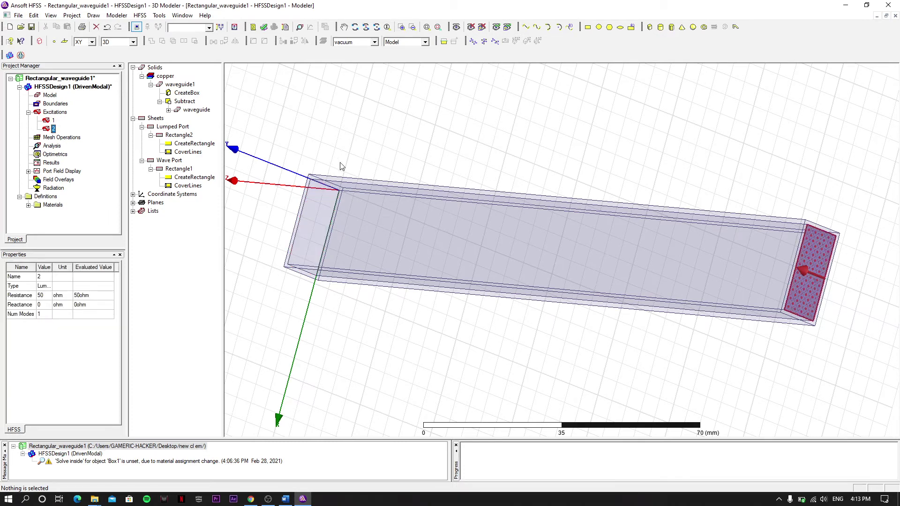
# Orbit the waveguide to view the lumped port end and look down its length
pyautogui.click(356, 27)
pyautogui.moveTo(376, 148); pyautogui.dragTo(373, 120)
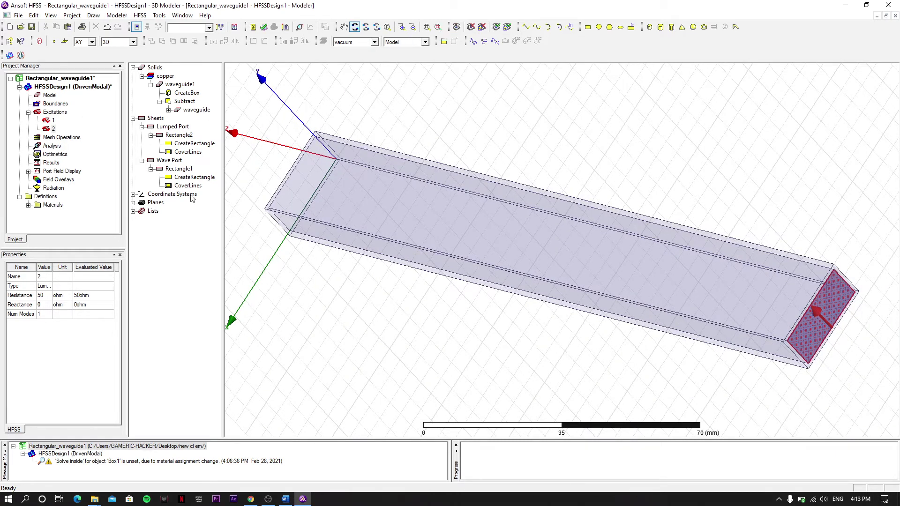
pyautogui.moveTo(356, 124); pyautogui.dragTo(206, 195)
pyautogui.moveTo(337, 253); pyautogui.dragTo(459, 237)
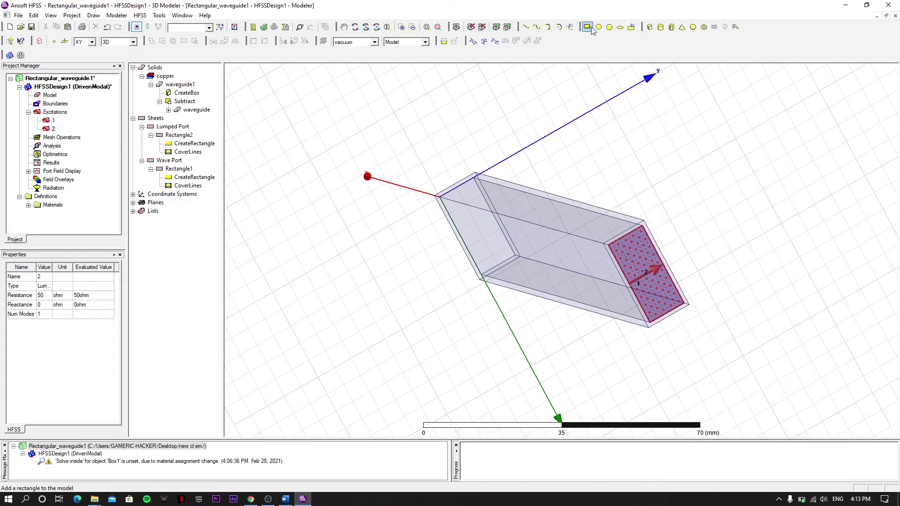
# Draw Box1 from the origin to a 30 × 15 mm base corner, then set its height
pyautogui.click(650, 27)
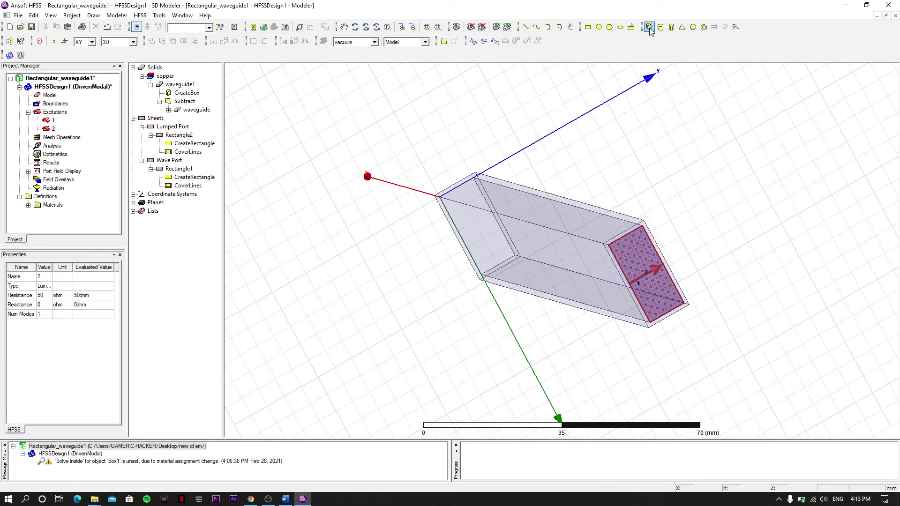
pyautogui.click(439, 197)
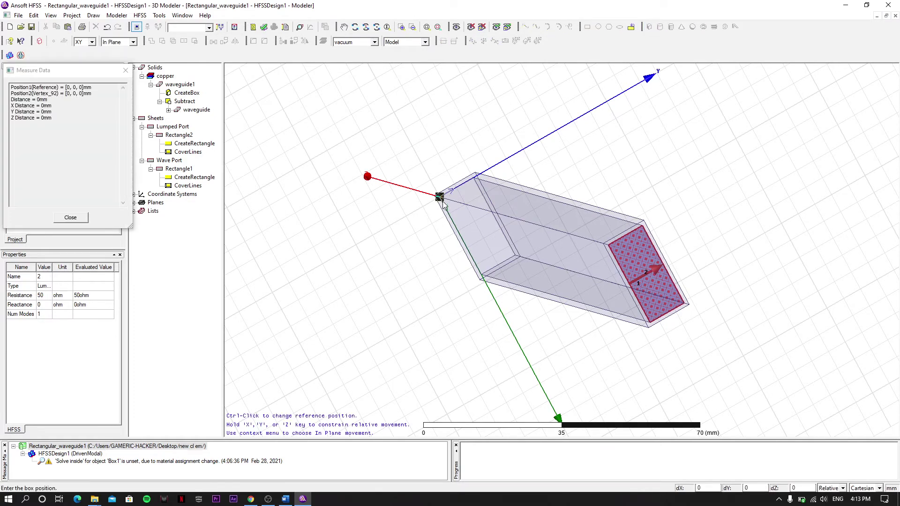
pyautogui.click(543, 270)
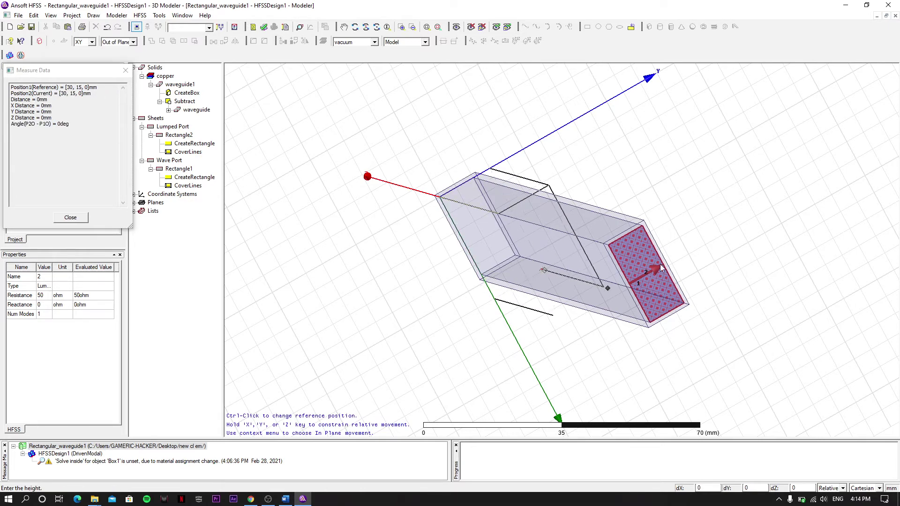
pyautogui.click(696, 303)
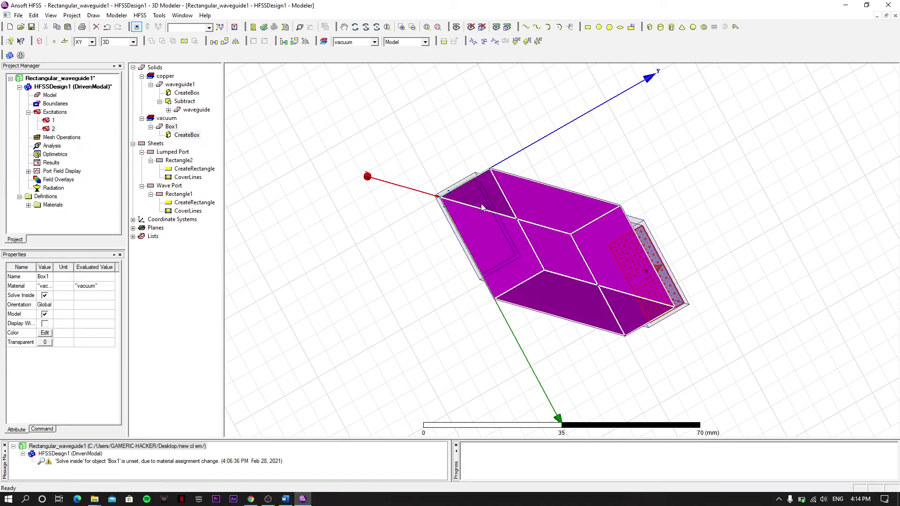
# In CreateBox, set Position -t1,-t1,0 with new t1 = 4mm, XSize a+2*t1, YSize b+2*t1
pyautogui.doubleClick(187, 136)
pyautogui.click(362, 221)
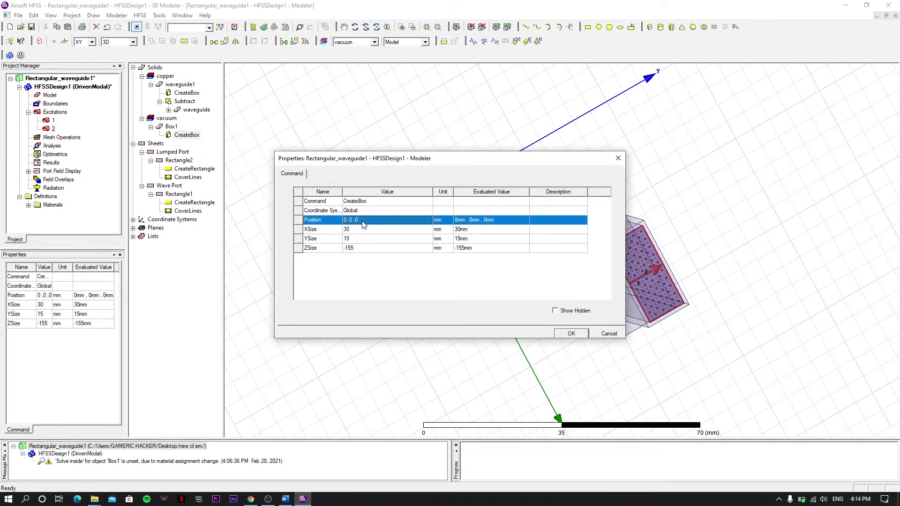
pyautogui.click(363, 221)
pyautogui.press('BackSpace')
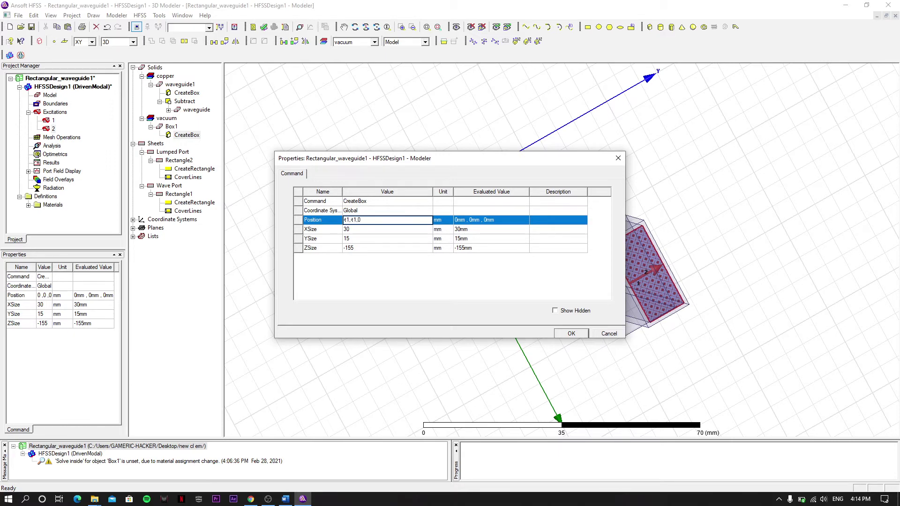
pyautogui.press('Return')
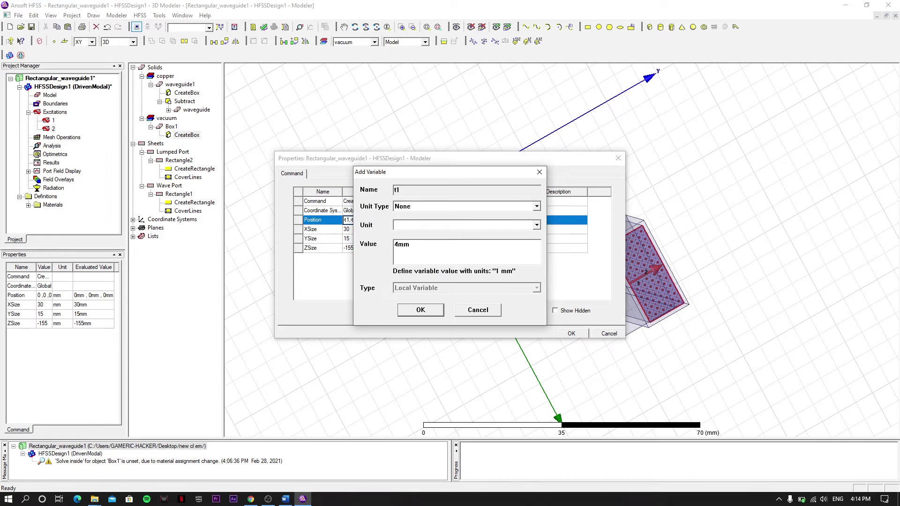
pyautogui.press('Return')
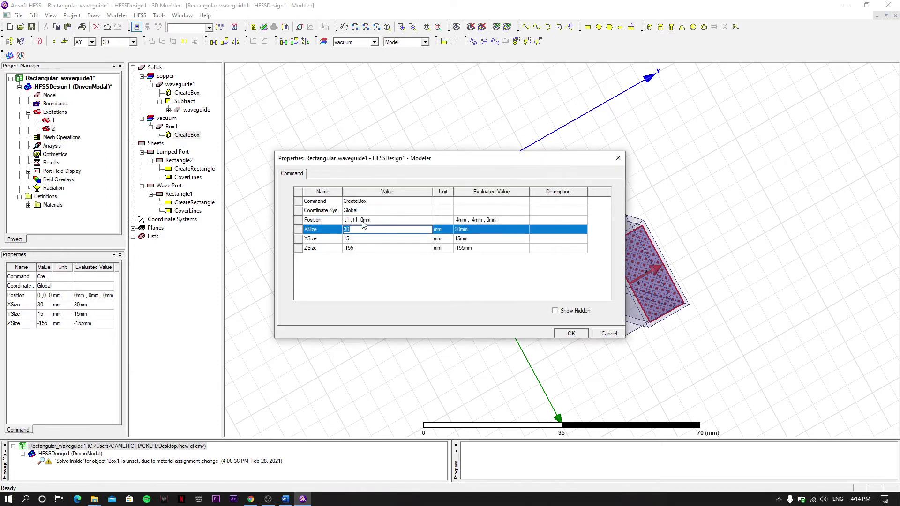
pyautogui.write('a+2*t1')
pyautogui.press('Return')
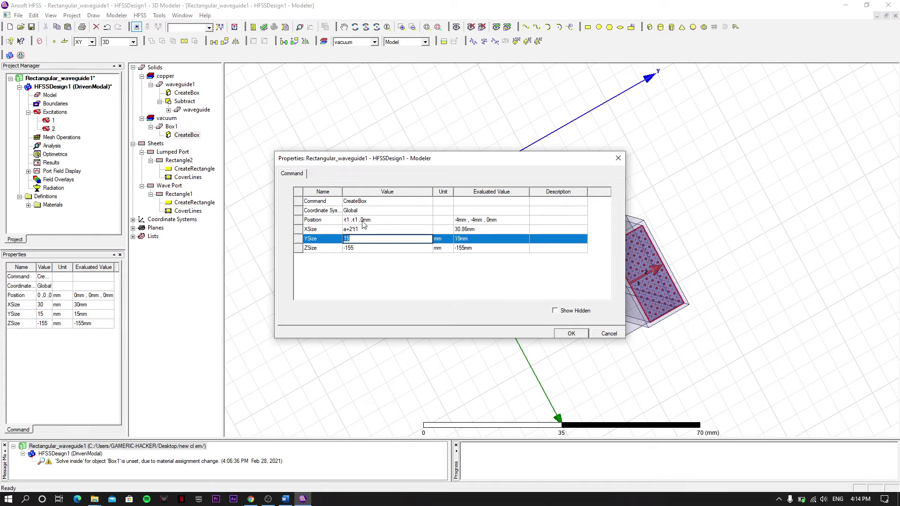
pyautogui.write('b+2*t')
pyautogui.press('Return')
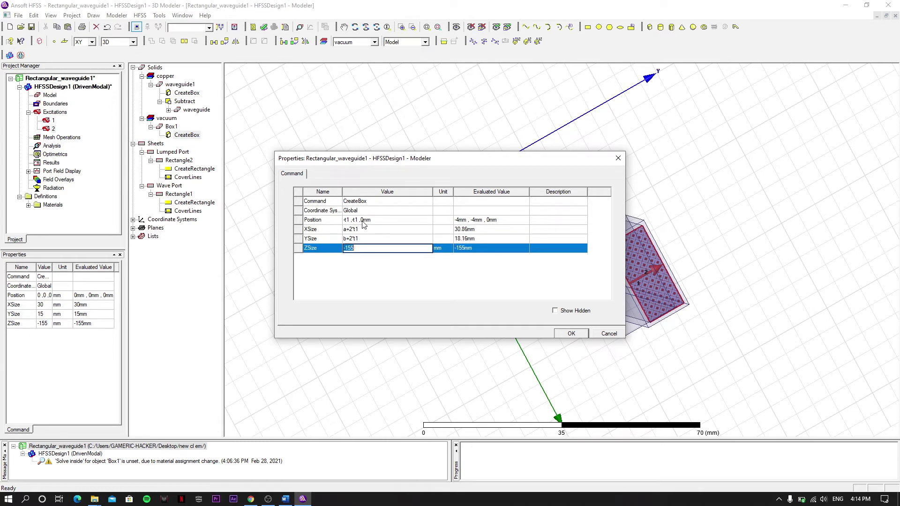
pyautogui.press('BackSpace')
# Apply Box1's ZSize of -l so it spans the whole waveguide
pyautogui.click(571, 334)
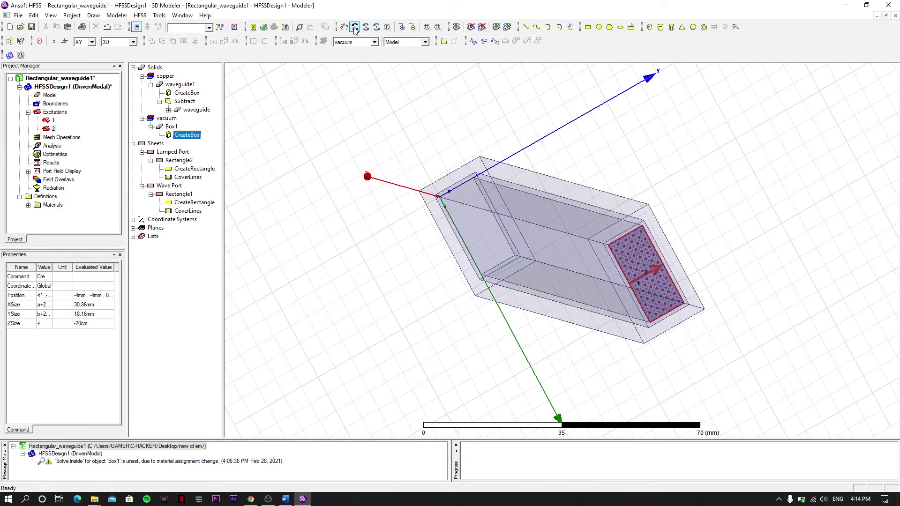
pyautogui.moveTo(410, 159); pyautogui.dragTo(385, 198)
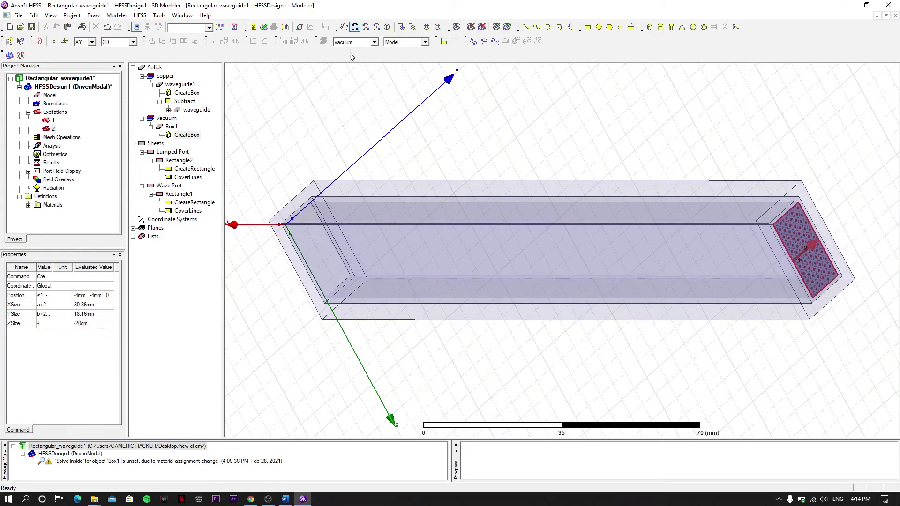
pyautogui.click(355, 27)
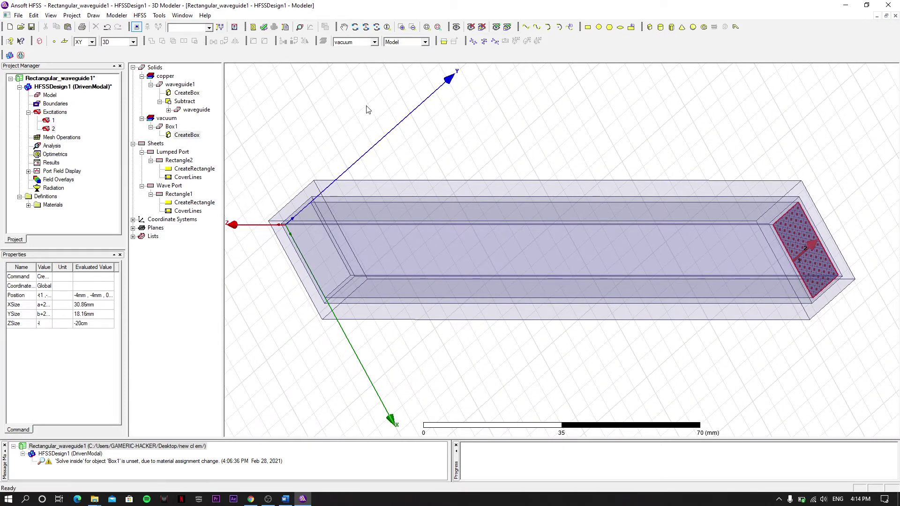
# Assign a radiation boundary, Rad1, to the vacuum box
pyautogui.click(364, 189)
pyautogui.rightClick(364, 188)
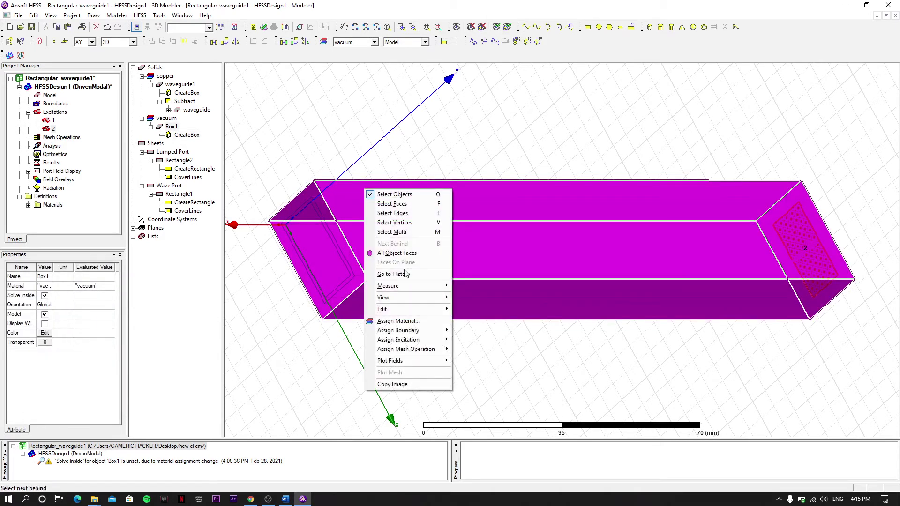
pyautogui.moveTo(421, 349)
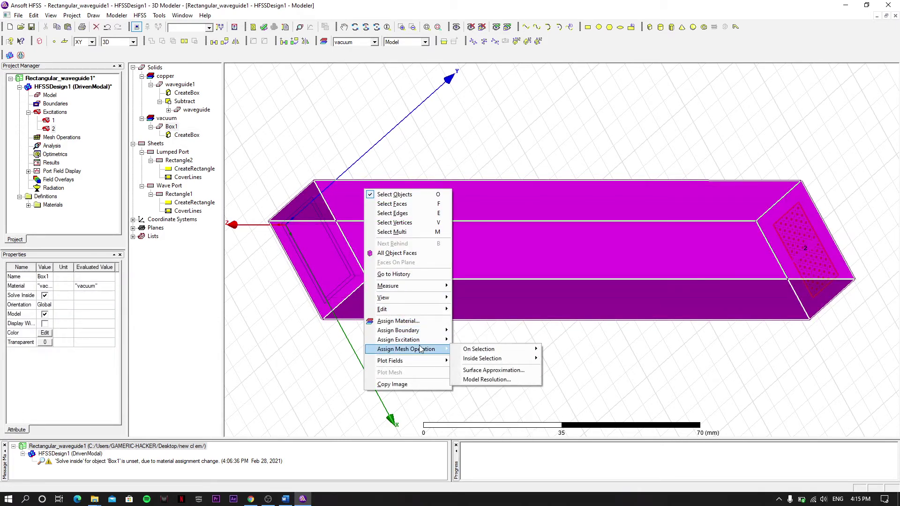
pyautogui.moveTo(428, 335)
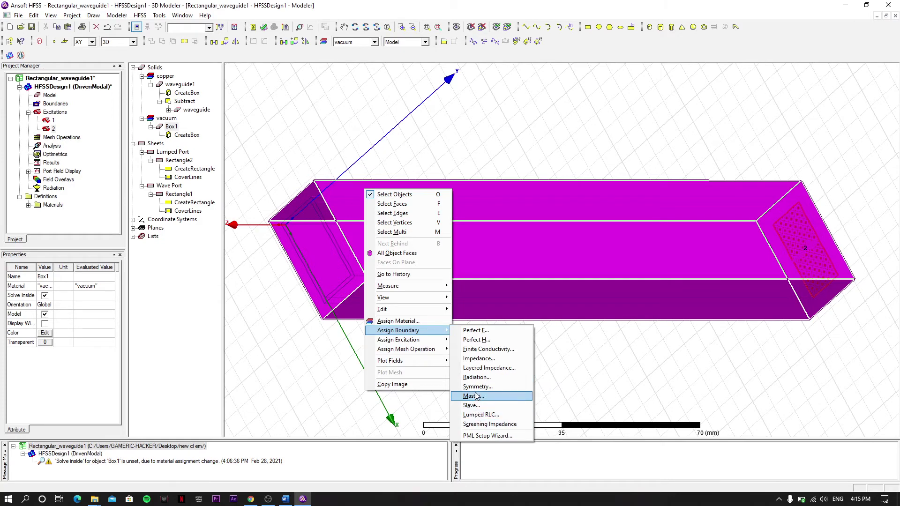
pyautogui.click(478, 378)
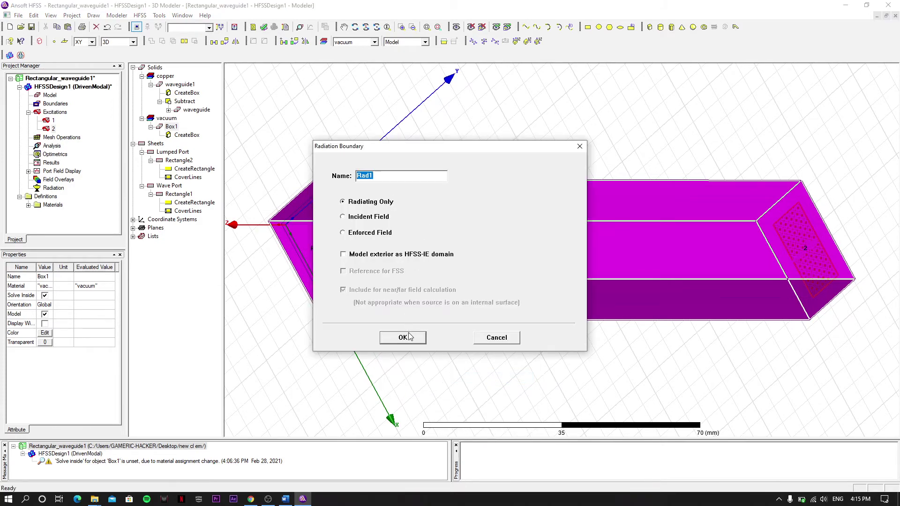
pyautogui.click(408, 337)
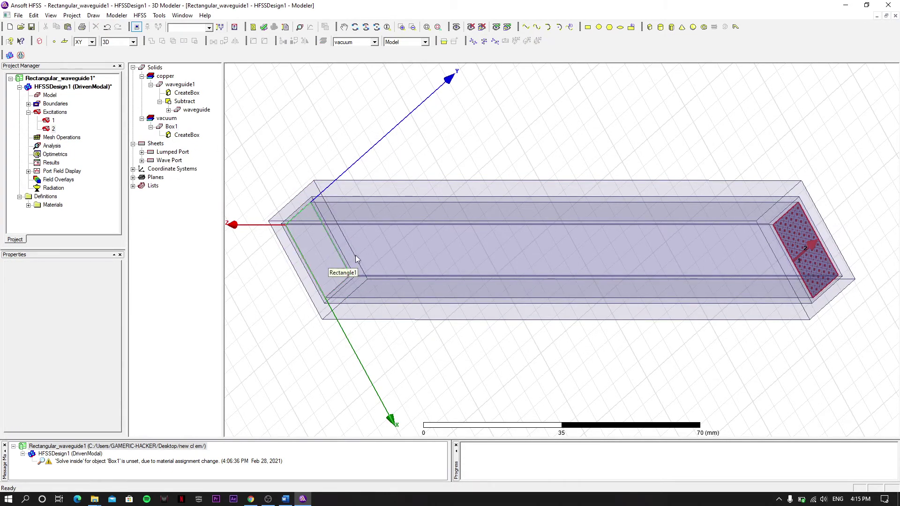
# Change the vacuum box's Name attribute from Box1 to radiation_box and confirm
pyautogui.click(179, 139)
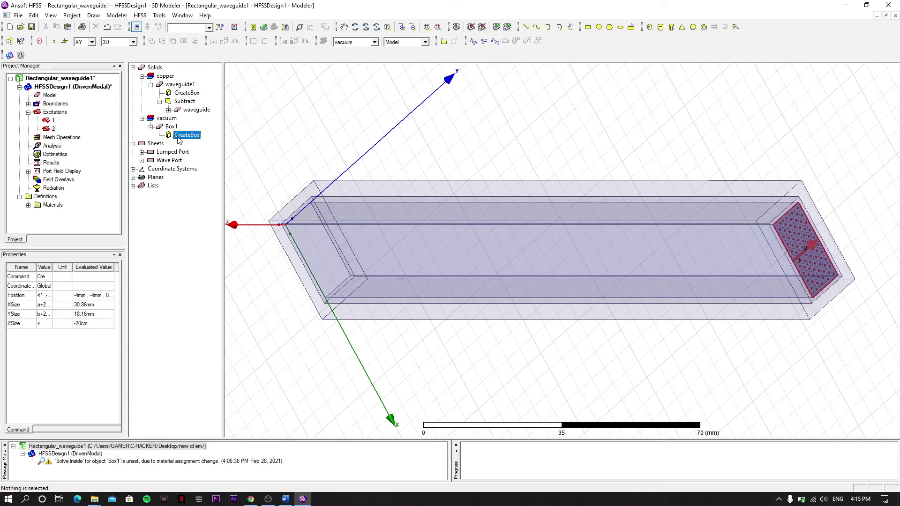
pyautogui.doubleClick(178, 136)
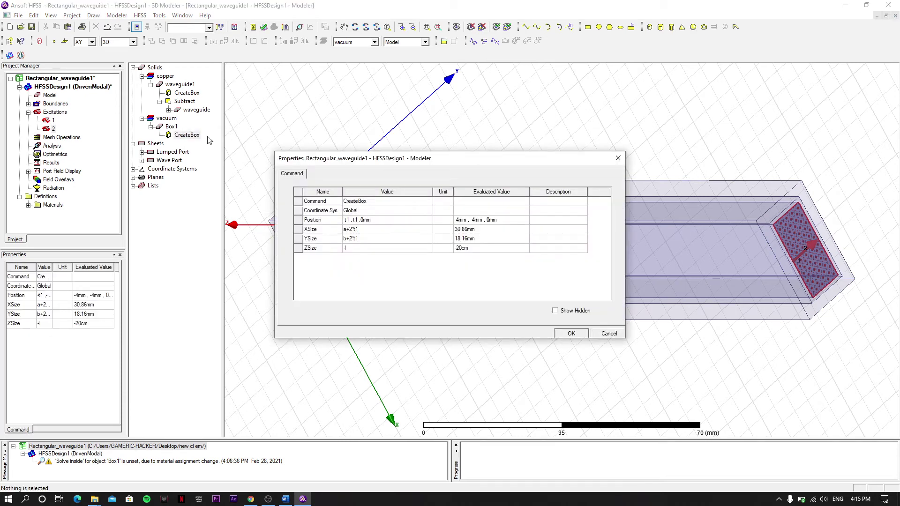
pyautogui.click(619, 158)
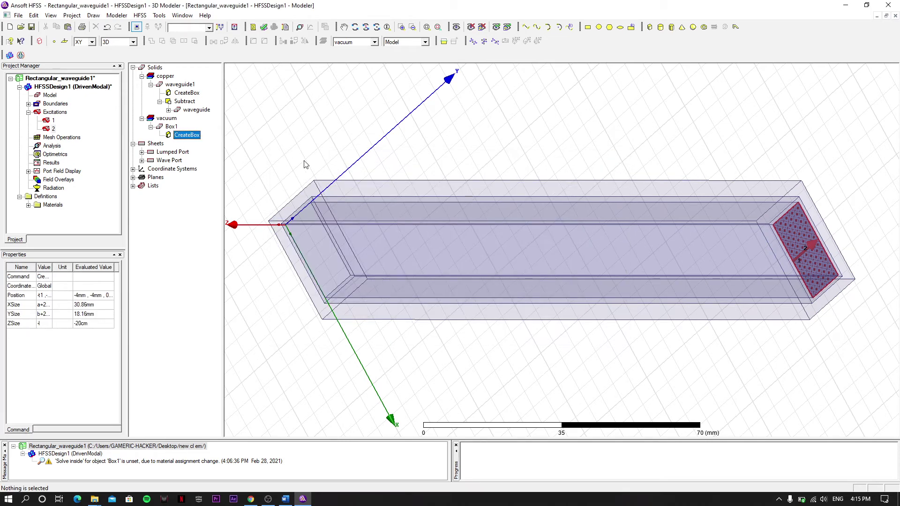
pyautogui.doubleClick(170, 127)
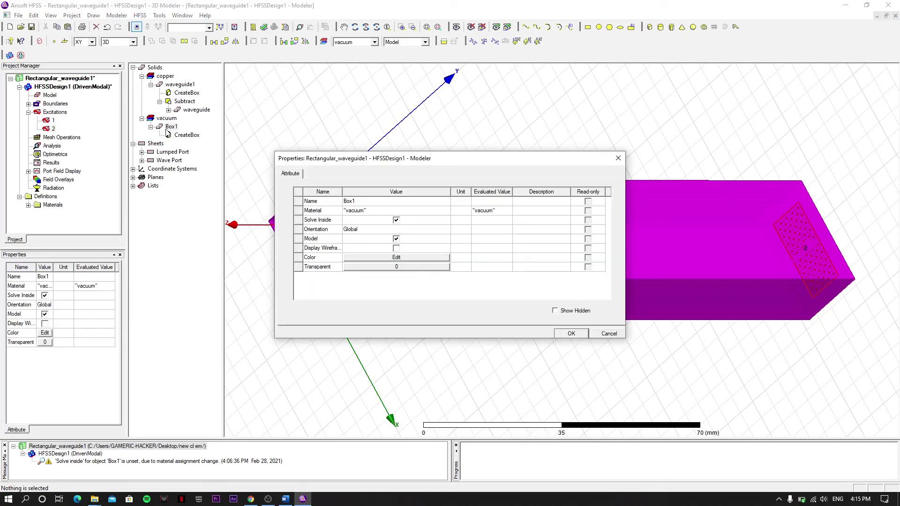
pyautogui.click(368, 202)
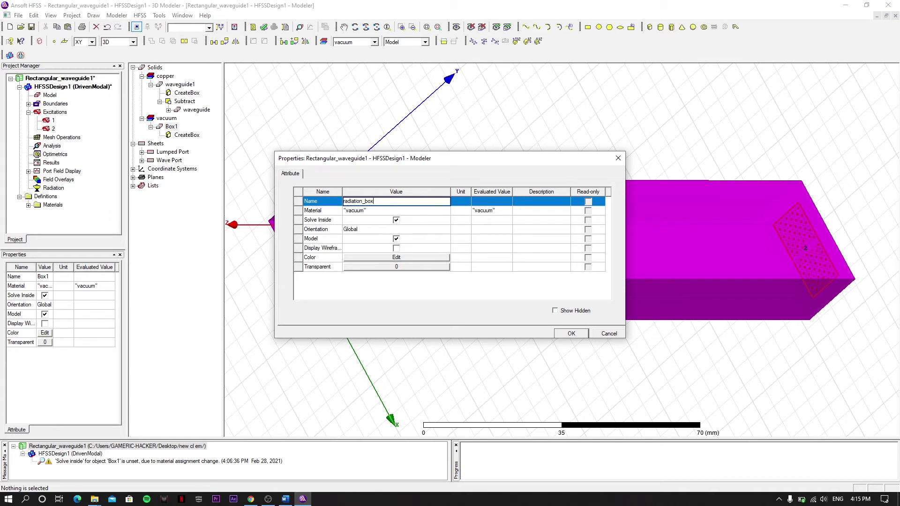
pyautogui.click(368, 207)
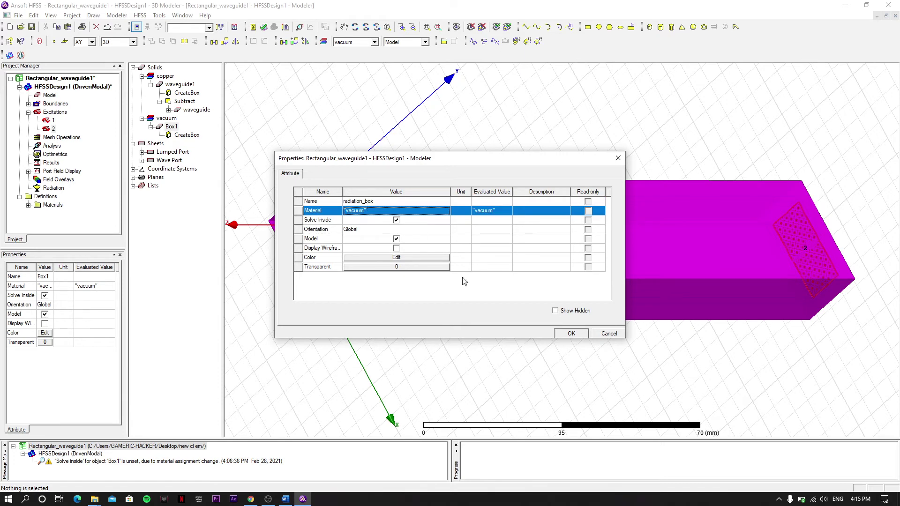
pyautogui.click(573, 336)
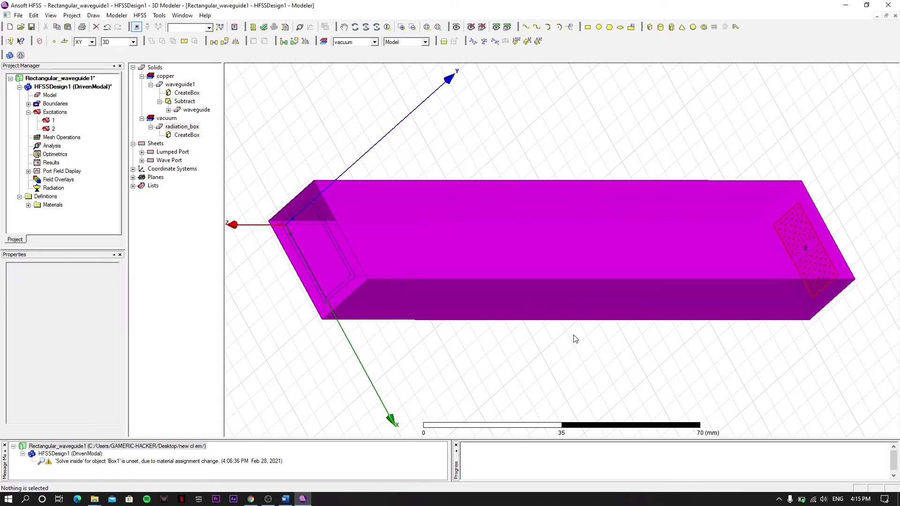
pyautogui.click(28, 104)
# Recolour radiation_box teal (RGB 64, 128, 128) through the Color row of its properties
pyautogui.click(56, 112)
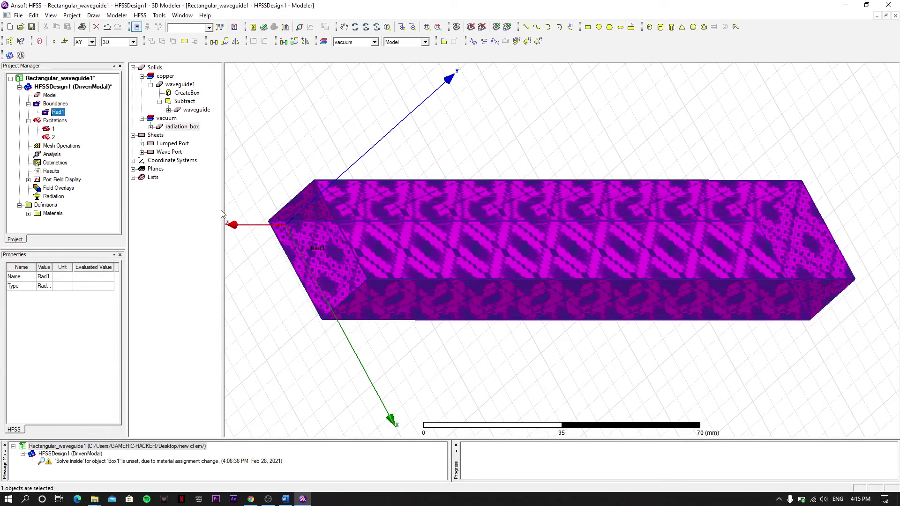
pyautogui.doubleClick(180, 127)
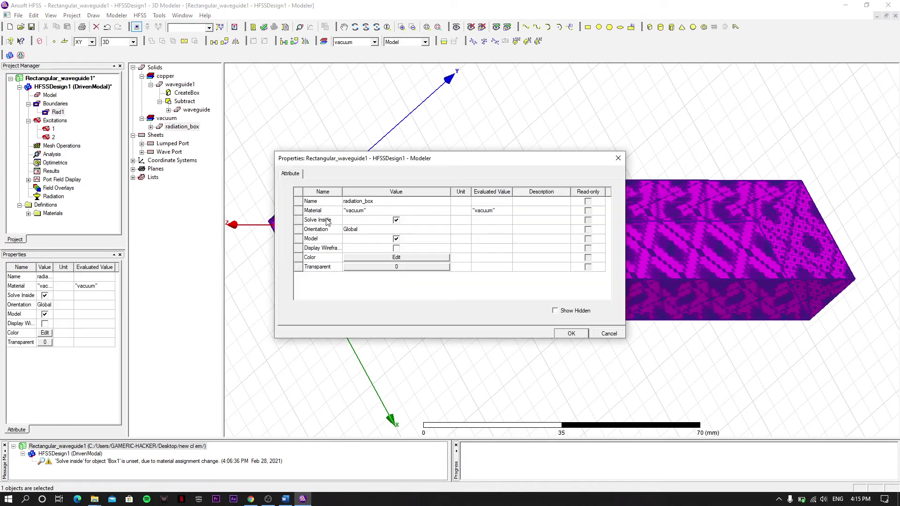
pyautogui.click(372, 255)
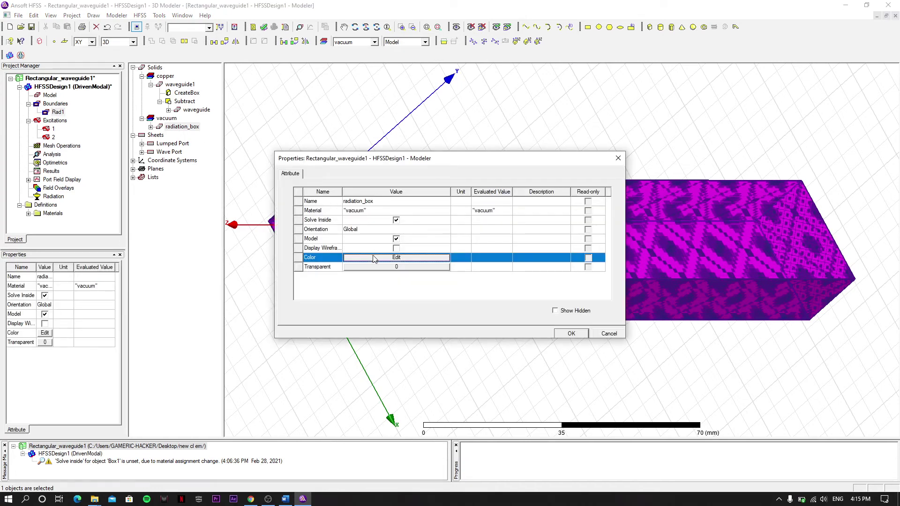
pyautogui.click(374, 257)
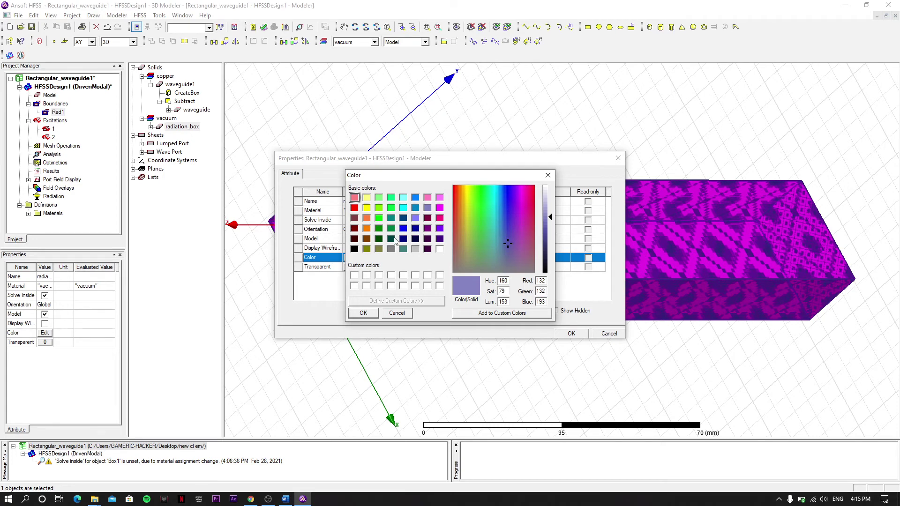
pyautogui.click(403, 250)
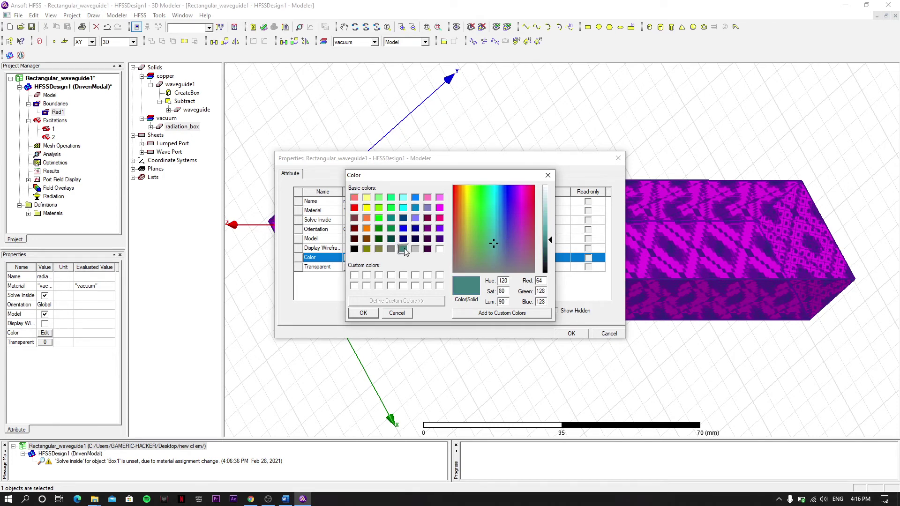
pyautogui.click(374, 315)
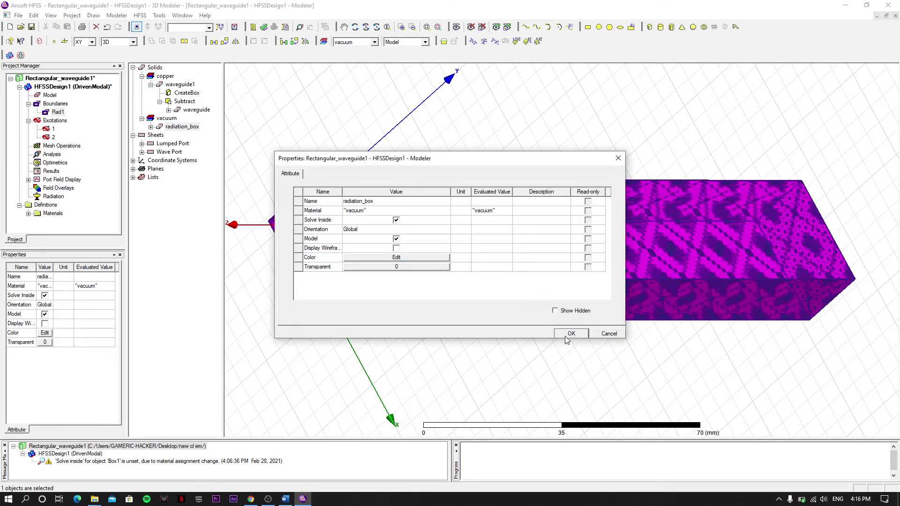
pyautogui.click(570, 334)
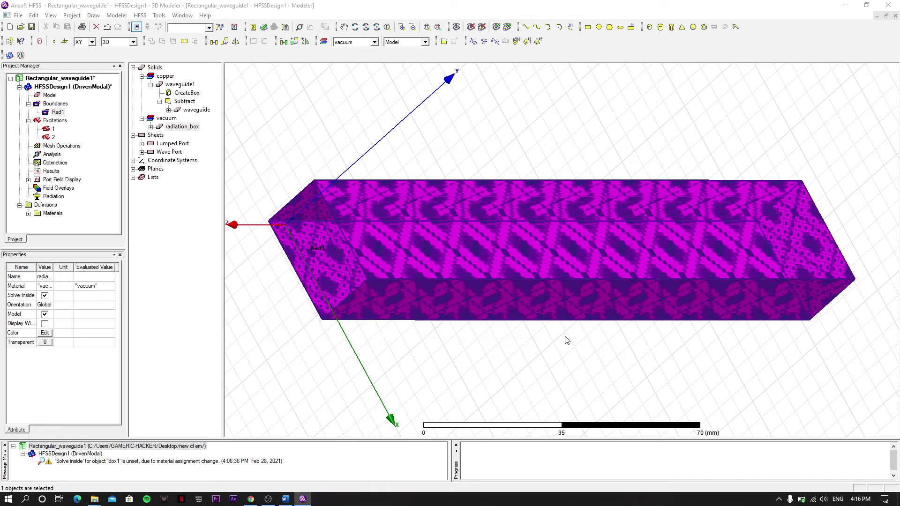
pyautogui.click(57, 113)
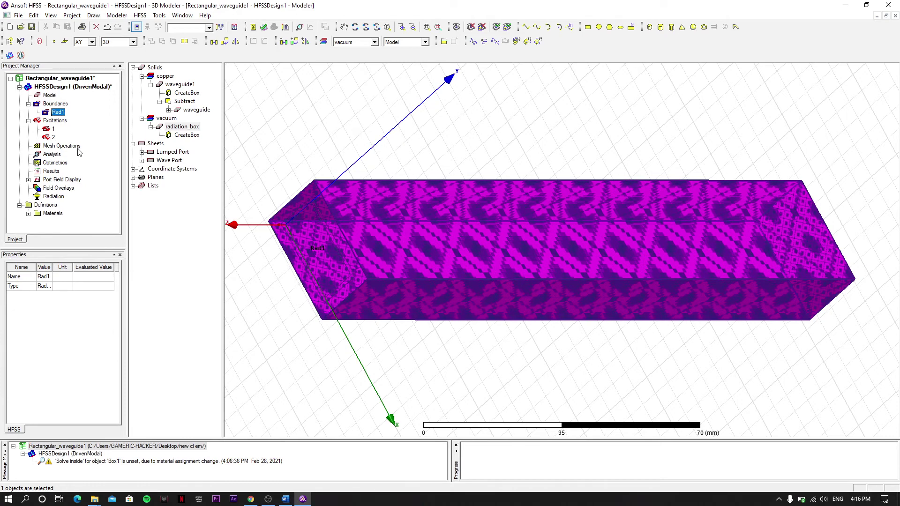
# Run a validation check, which reports one error: no solution setup exists
pyautogui.doubleClick(51, 155)
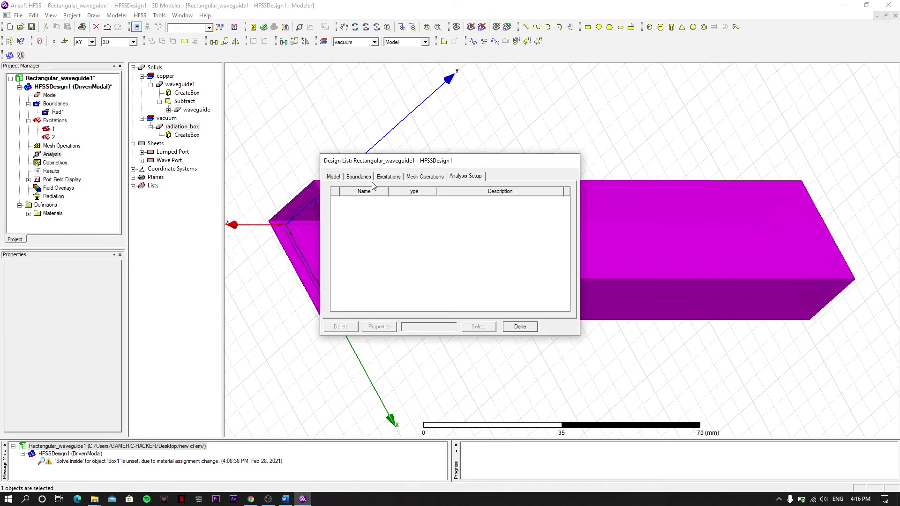
pyautogui.click(520, 326)
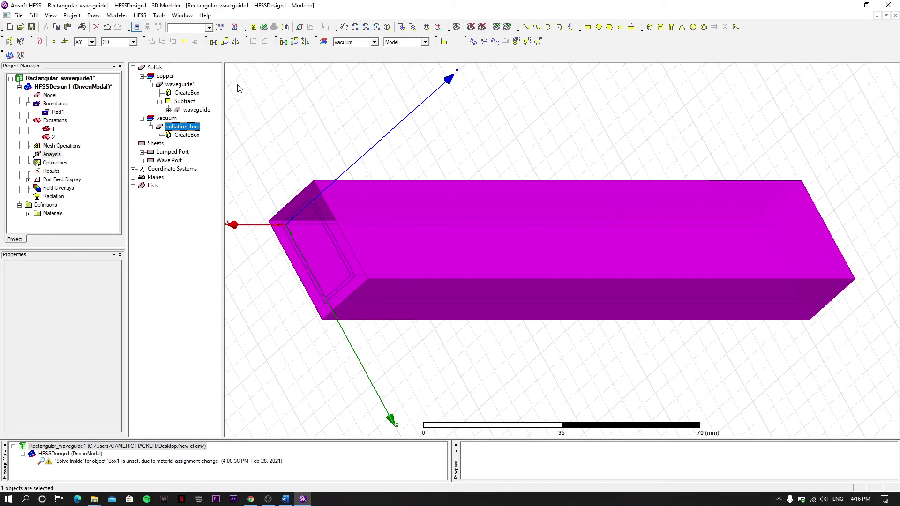
pyautogui.click(263, 26)
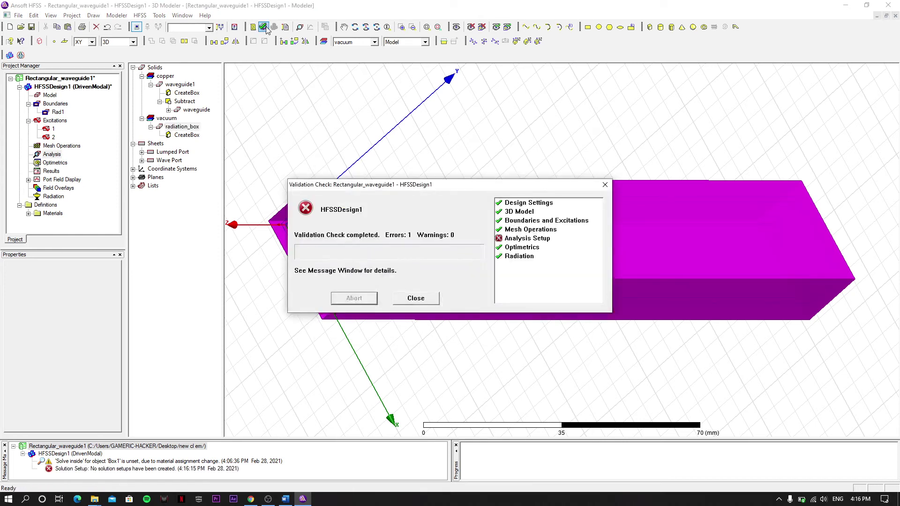
pyautogui.click(411, 299)
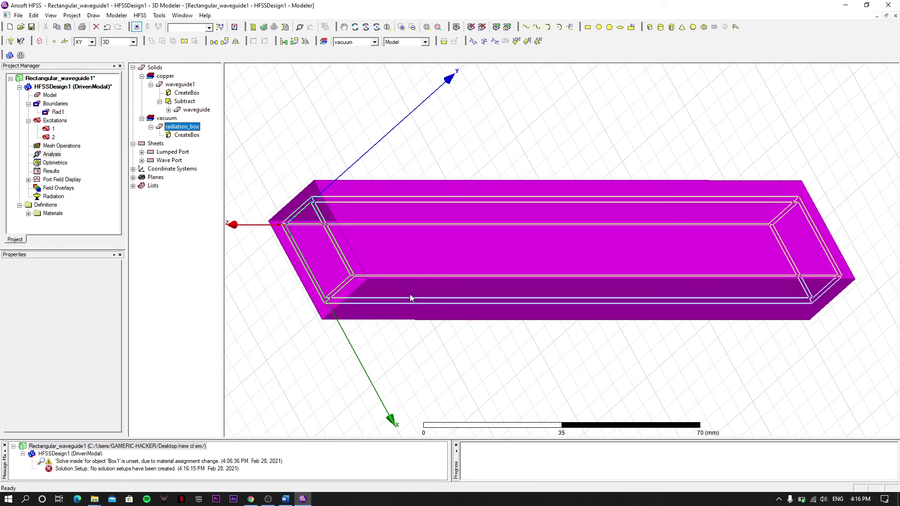
# Review the Analysis setups list again and select the project's Analysis item
pyautogui.doubleClick(47, 155)
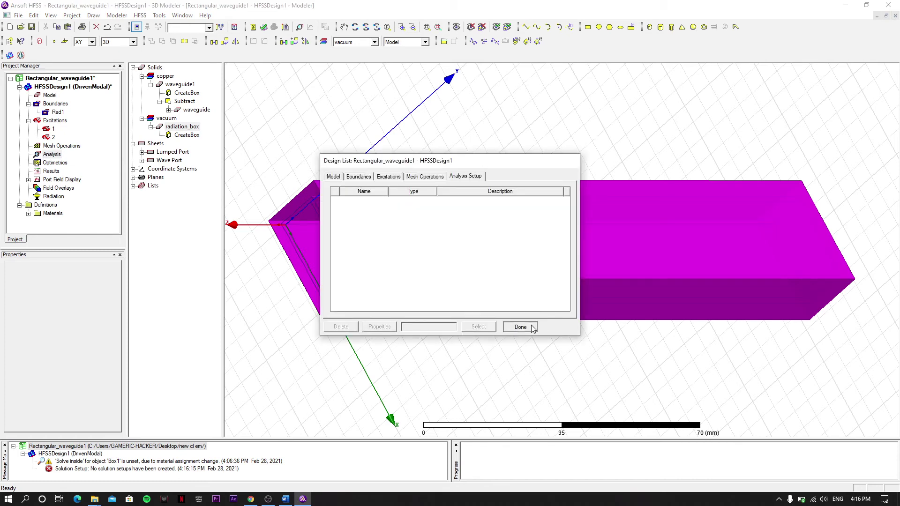
pyautogui.click(520, 326)
pyautogui.click(57, 156)
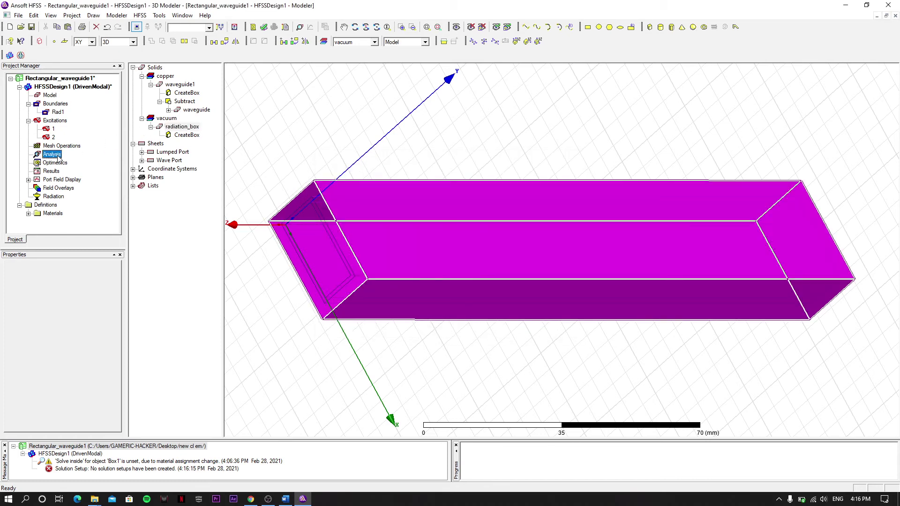
pyautogui.click(267, 499)
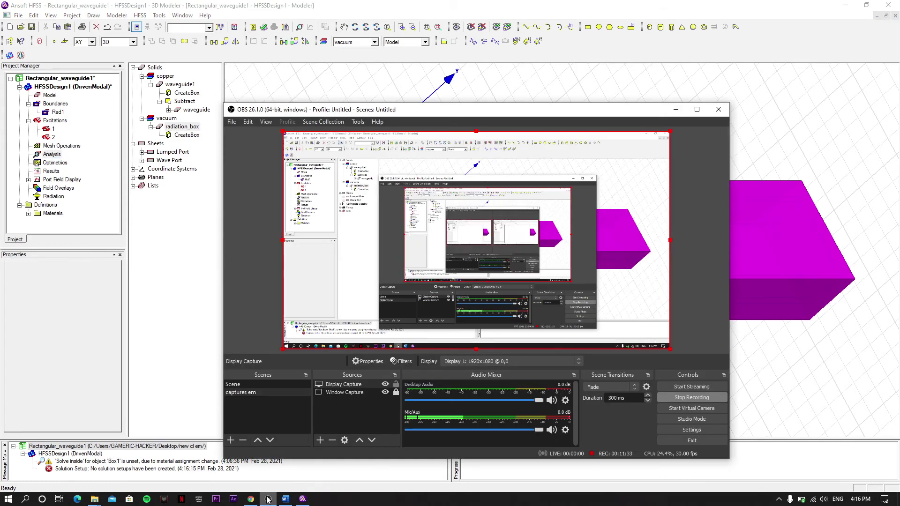
pyautogui.click(267, 500)
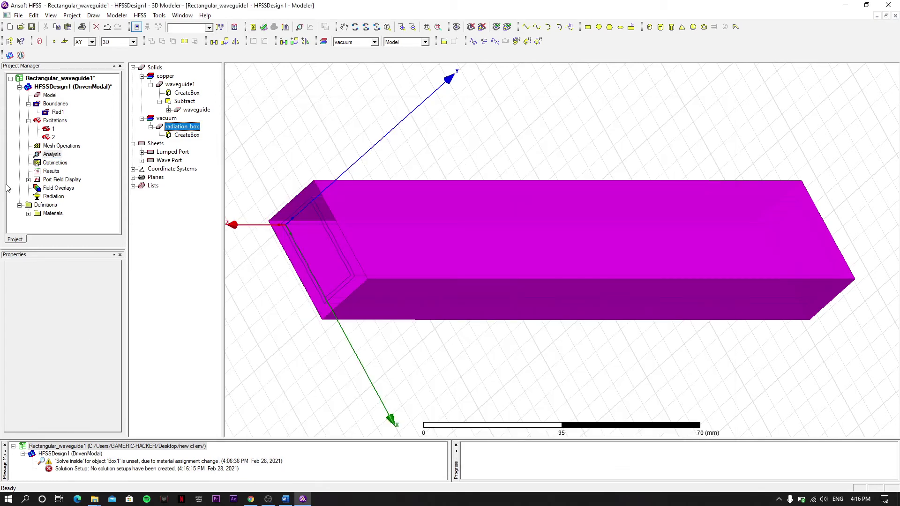
# Create solution setup Setup1 at 10 GHz, then select the copper waveguide
pyautogui.rightClick(47, 156)
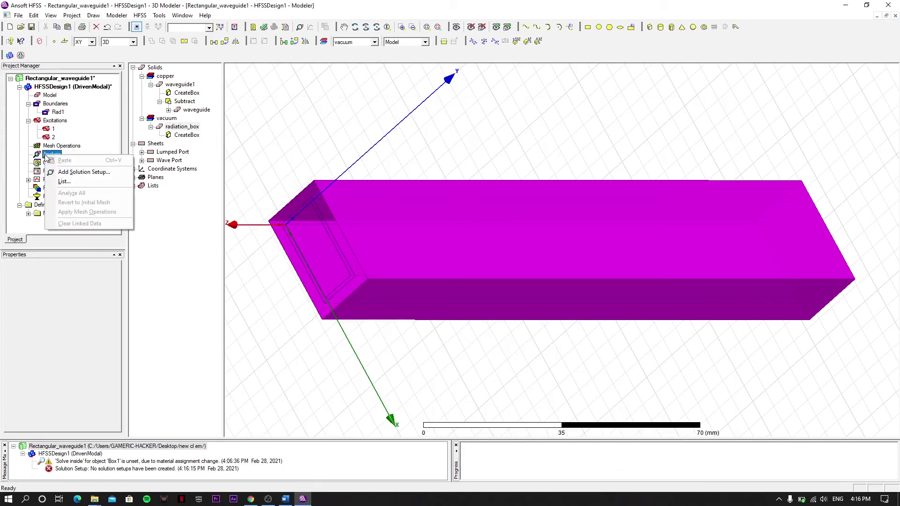
pyautogui.click(71, 172)
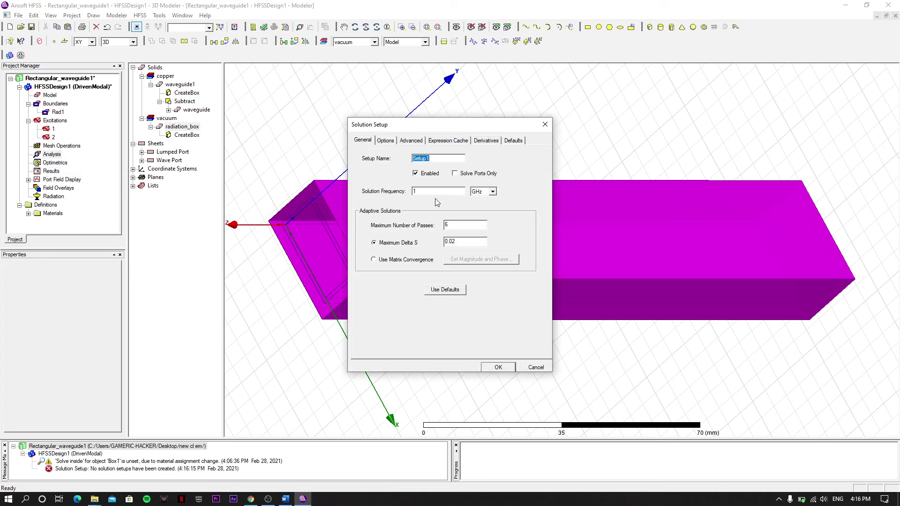
pyautogui.click(429, 191)
pyautogui.click(498, 367)
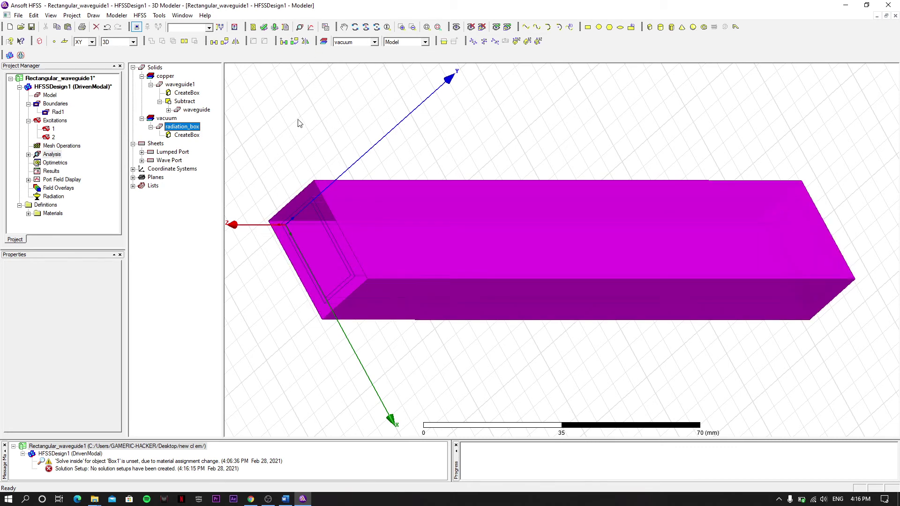
pyautogui.click(344, 201)
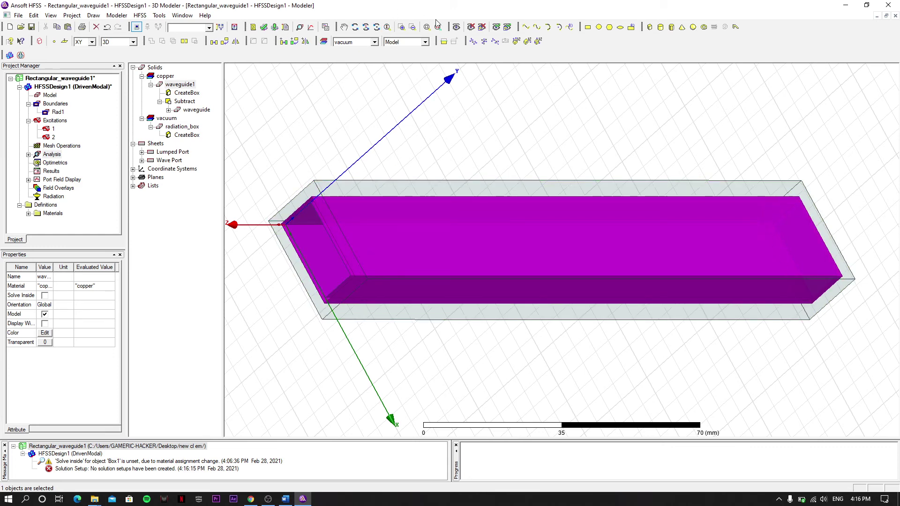
# Rotate the view to face the model and run Analyze All to solve Setup1
pyautogui.click(355, 27)
pyautogui.moveTo(383, 179)
pyautogui.mouseDown()
pyautogui.moveTo(454, 182)
pyautogui.moveTo(403, 193)
pyautogui.moveTo(400, 170)
pyautogui.moveTo(450, 179)
pyautogui.moveTo(418, 198)
pyautogui.moveTo(361, 183)
pyautogui.moveTo(375, 138)
pyautogui.moveTo(580, 137)
pyautogui.moveTo(400, 173)
pyautogui.mouseUp()
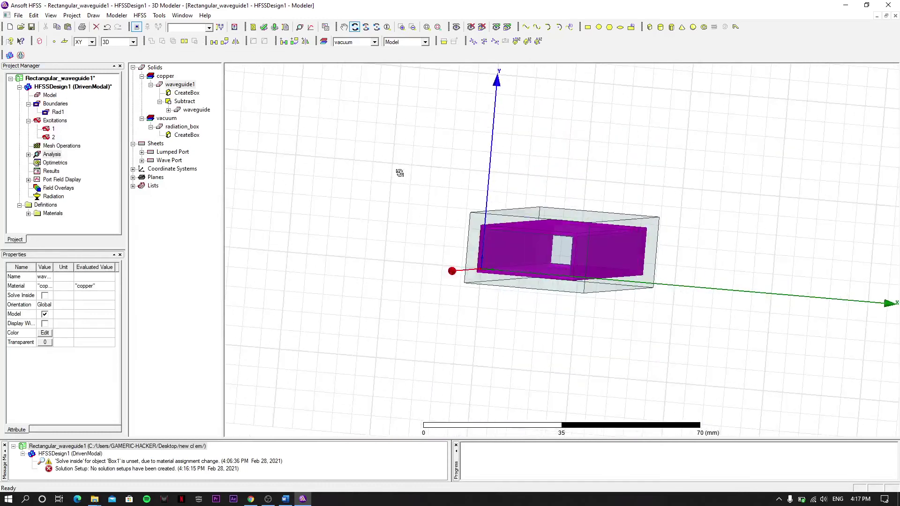
pyautogui.click(277, 29)
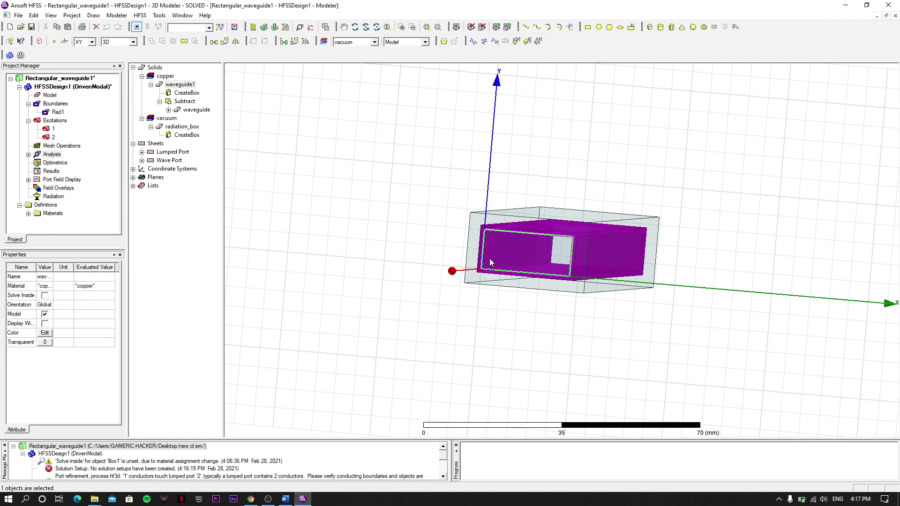
# Re-run the validation check, confirm every category passes, and close the results
pyautogui.click(263, 27)
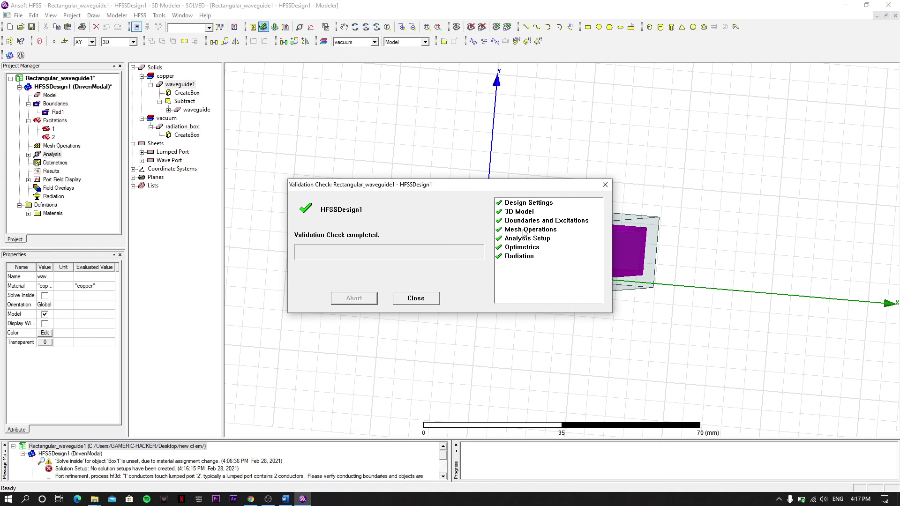
pyautogui.click(418, 300)
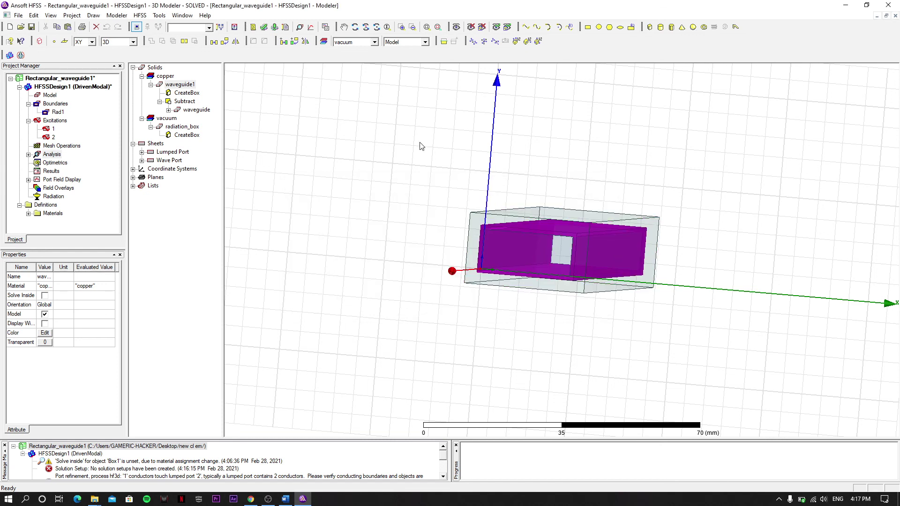
pyautogui.click(271, 497)
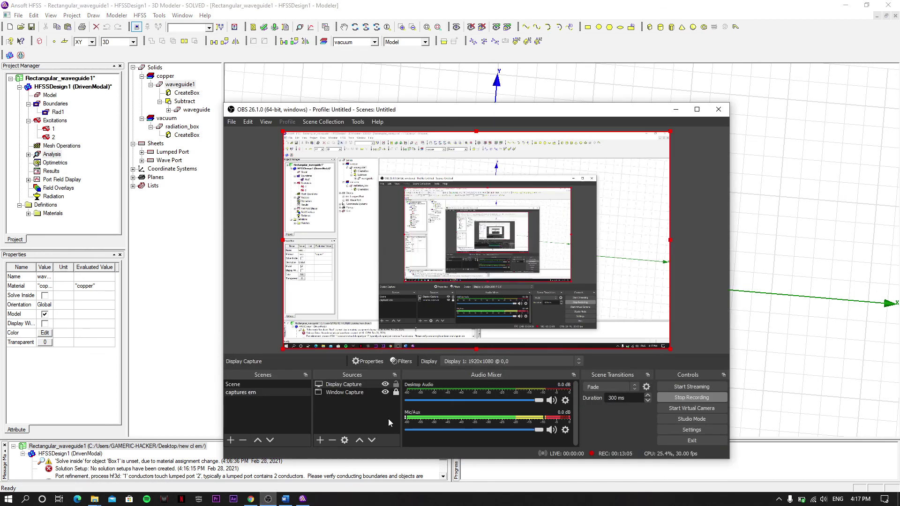